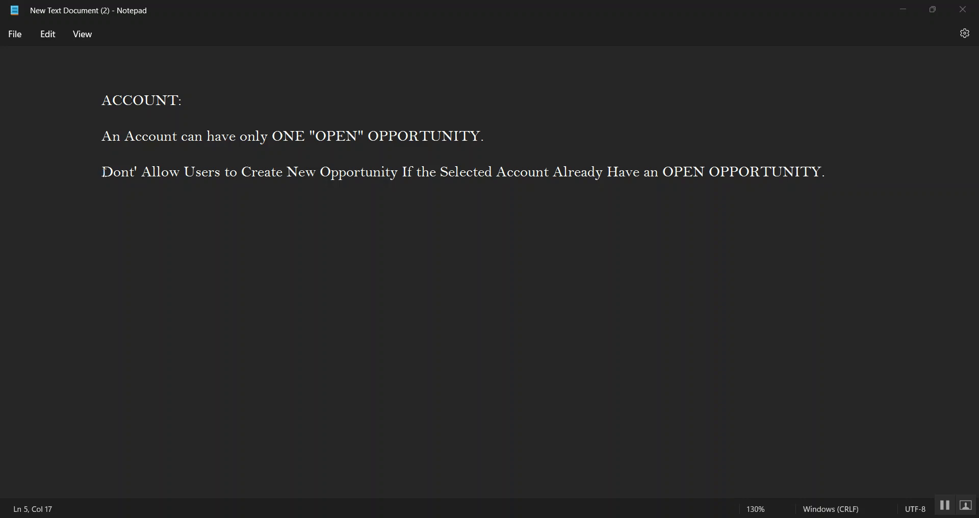
Examine the note's requirement on limiting each account to one open opportunity and blocking users from creating another
{"action": "left_click_drag", "start_coordinate": [104, 173], "coordinate": [151, 175]}
{"action": "left_click", "coordinate": [168, 173]}
{"action": "double_click", "coordinate": [212, 176]}
{"action": "double_click", "coordinate": [262, 174]}
{"action": "double_click", "coordinate": [331, 174]}
{"action": "double_click", "coordinate": [425, 173]}
{"action": "double_click", "coordinate": [466, 174]}
{"action": "double_click", "coordinate": [354, 173]}
{"action": "left_click_drag", "start_coordinate": [556, 173], "coordinate": [822, 173]}
{"action": "left_click", "coordinate": [831, 176]}
Switch to Salesforce in the browser, open the Acme account and examine its related opportunities
{"action": "key", "text": "alt+Tab"}
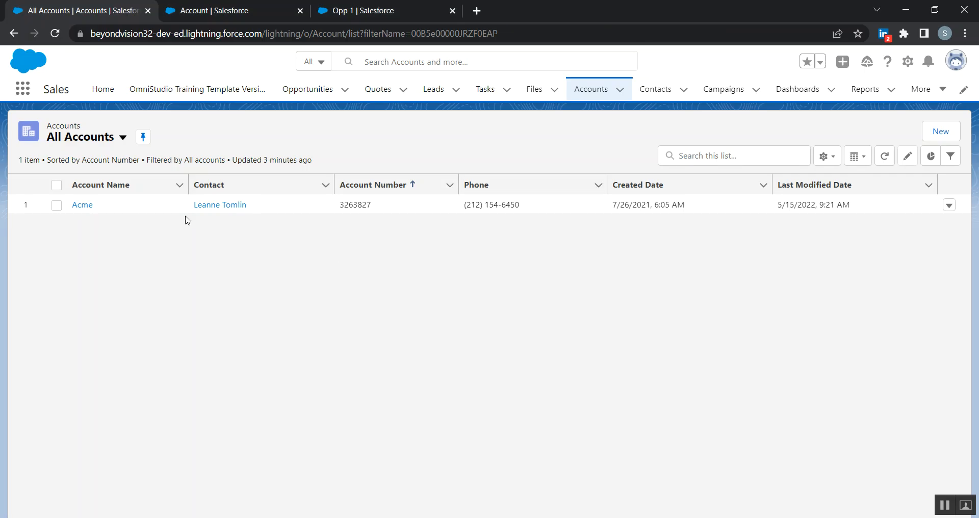
{"action": "left_click", "coordinate": [83, 205]}
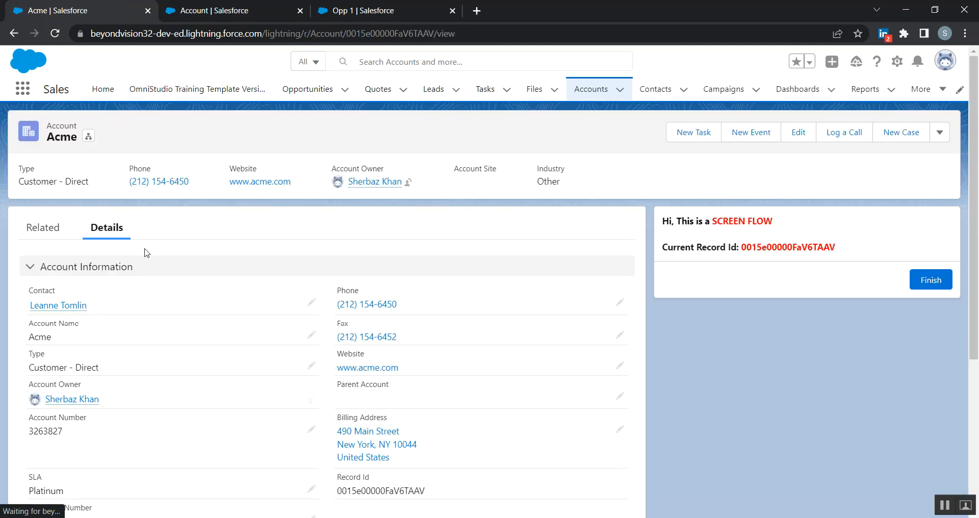
{"action": "left_click", "coordinate": [50, 239]}
{"action": "scroll", "coordinate": [184, 380], "scroll_direction": "down", "scroll_amount": 6}
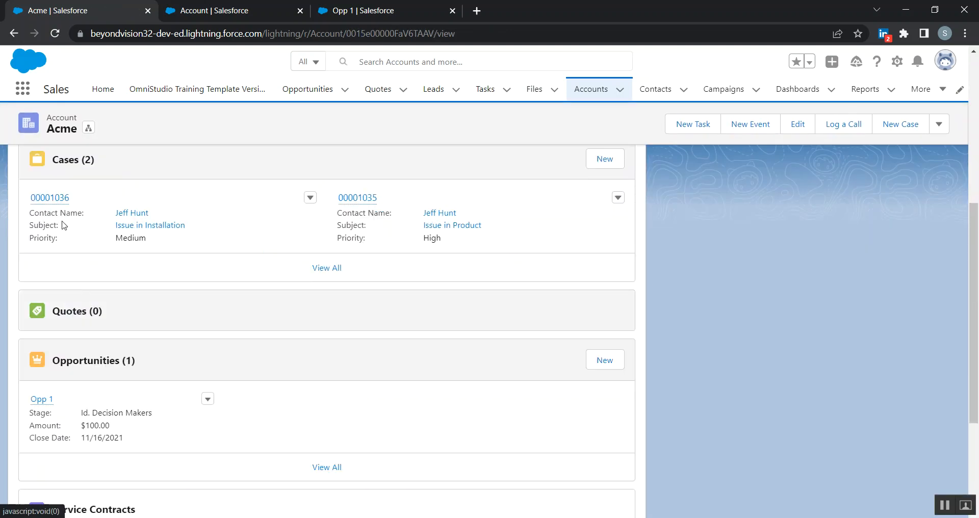
{"action": "scroll", "coordinate": [63, 197], "scroll_direction": "down", "scroll_amount": 2}
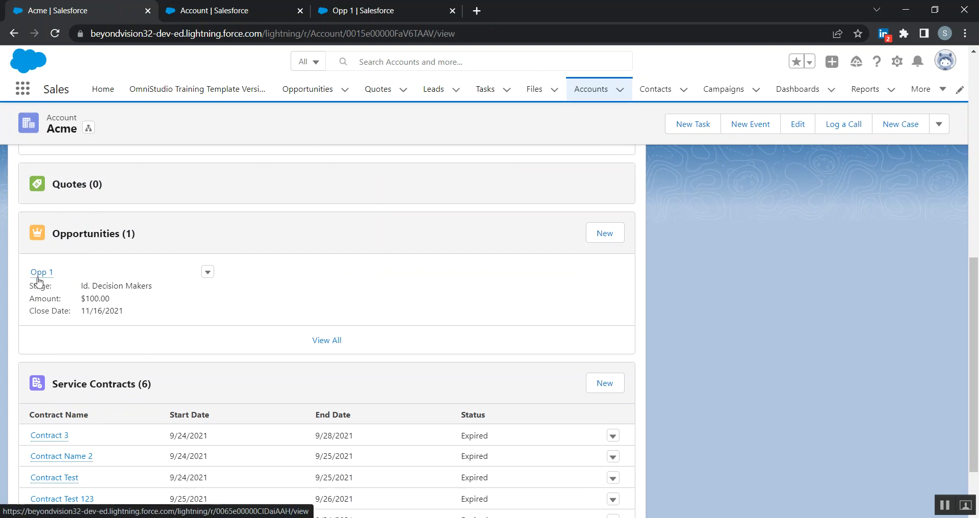
{"action": "mouse_move", "coordinate": [41, 273]}
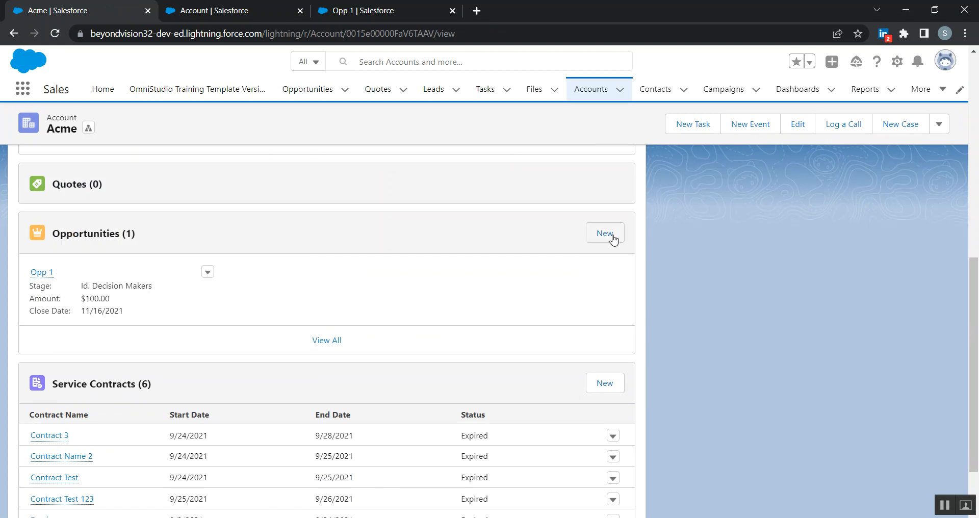
{"action": "scroll", "coordinate": [356, 334], "scroll_direction": "up", "scroll_amount": 8}
{"action": "scroll", "coordinate": [110, 260], "scroll_direction": "down", "scroll_amount": 9}
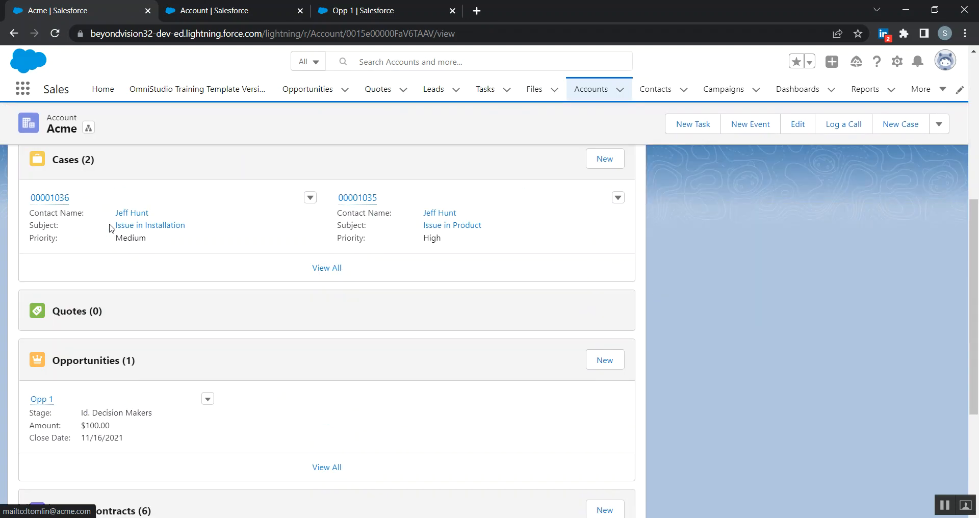
{"action": "mouse_move", "coordinate": [41, 210]}
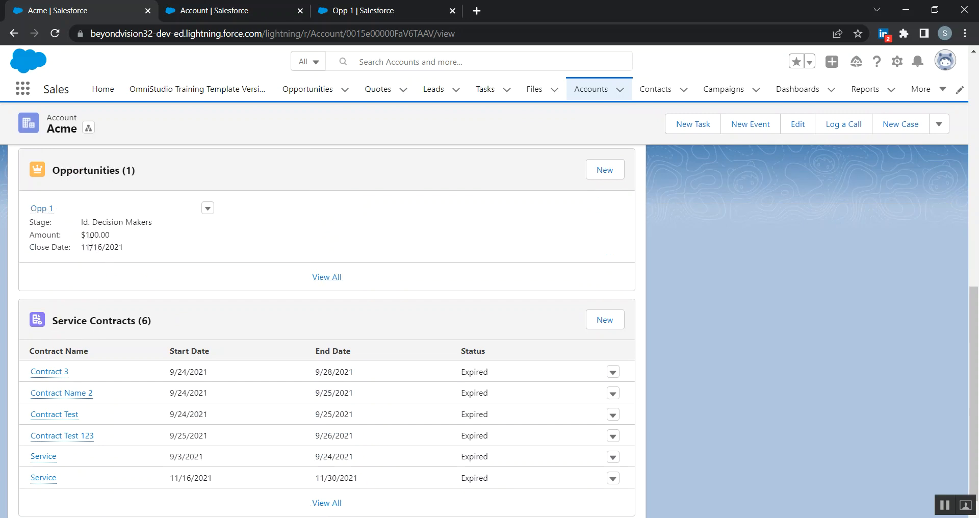
{"action": "scroll", "coordinate": [136, 246], "scroll_direction": "up", "scroll_amount": 2}
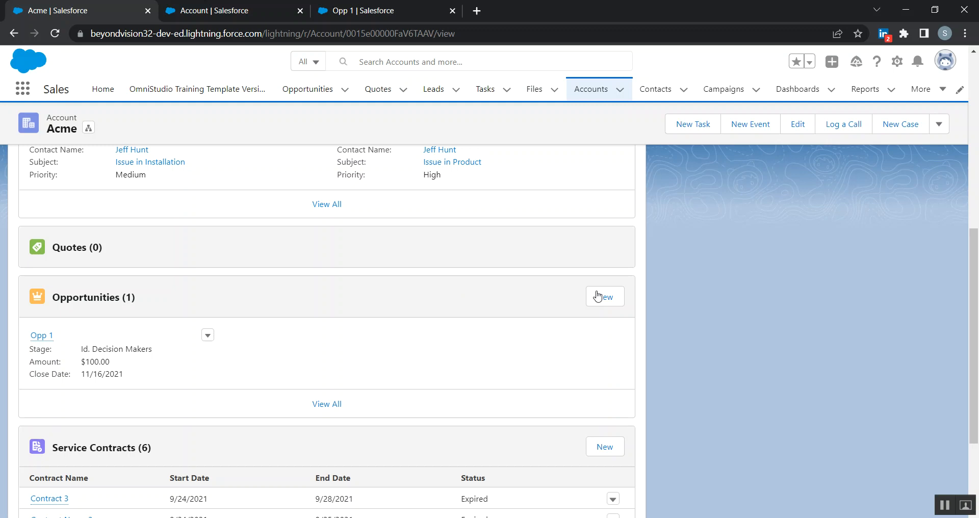
{"action": "scroll", "coordinate": [540, 342], "scroll_direction": "up", "scroll_amount": 6}
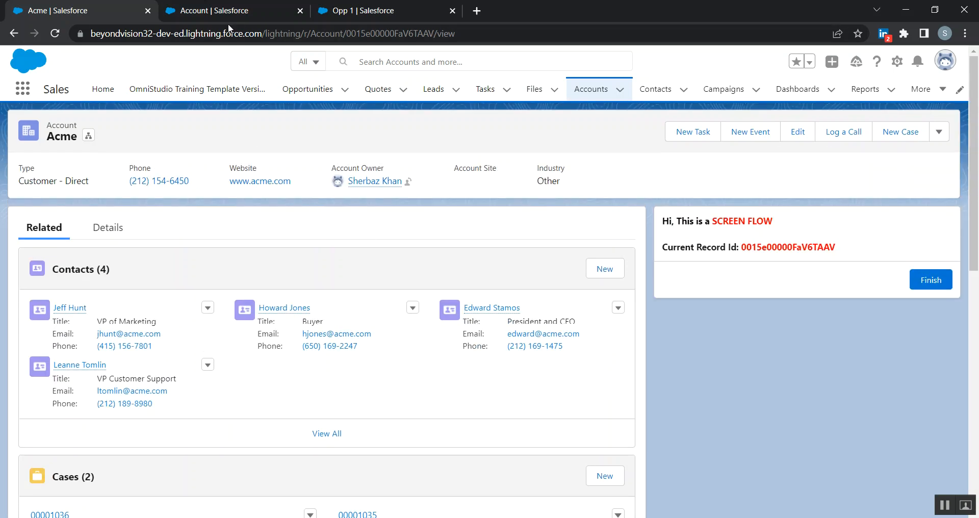
Go to the opportunities list and open the Opportunity object's setup for editing
{"action": "left_click", "coordinate": [308, 91]}
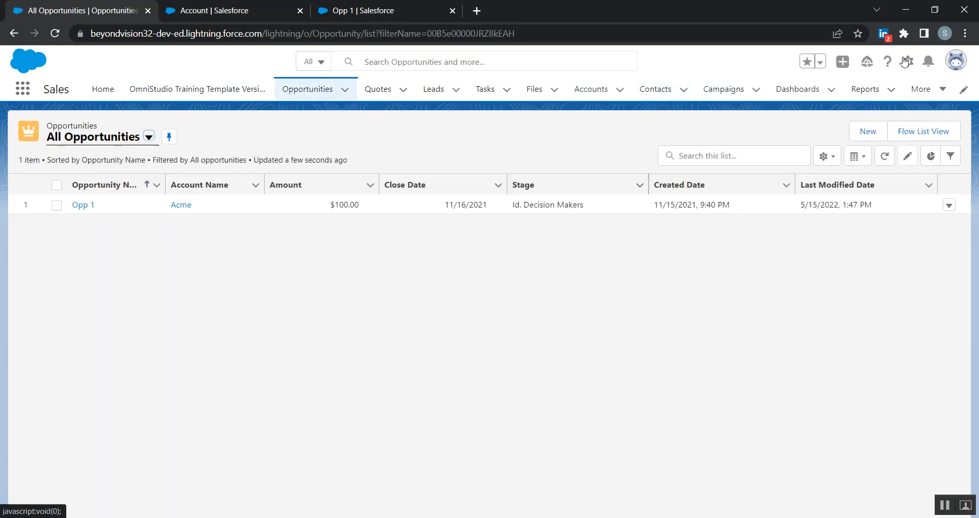
{"action": "left_click", "coordinate": [907, 61]}
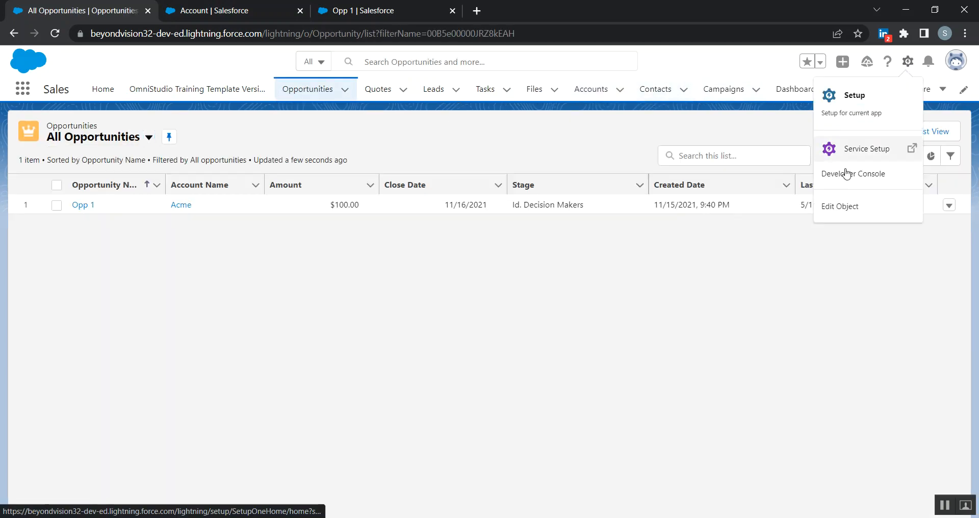
{"action": "left_click", "coordinate": [848, 210]}
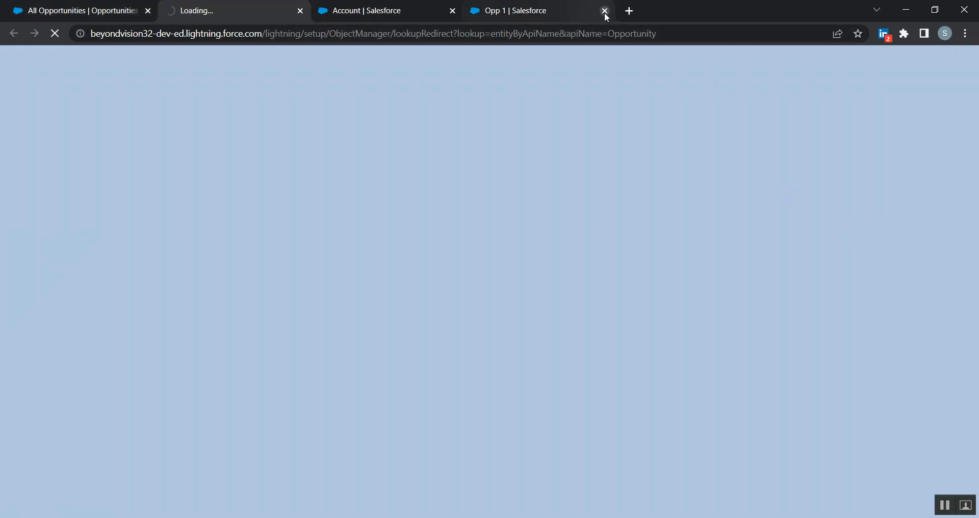
{"action": "left_click", "coordinate": [553, 10]}
{"action": "left_click", "coordinate": [289, 5]}
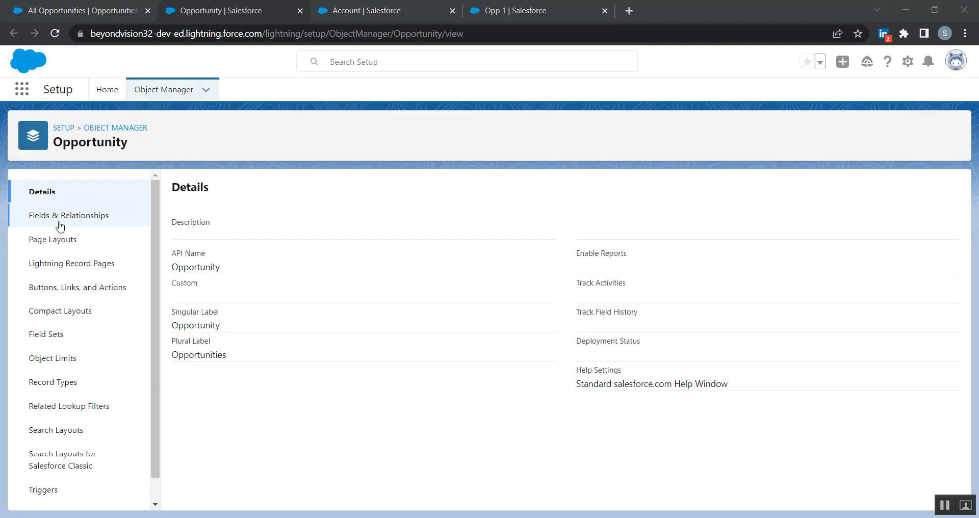
Start a new custom field of type Checkbox on the Opportunity object
{"action": "left_click", "coordinate": [56, 216]}
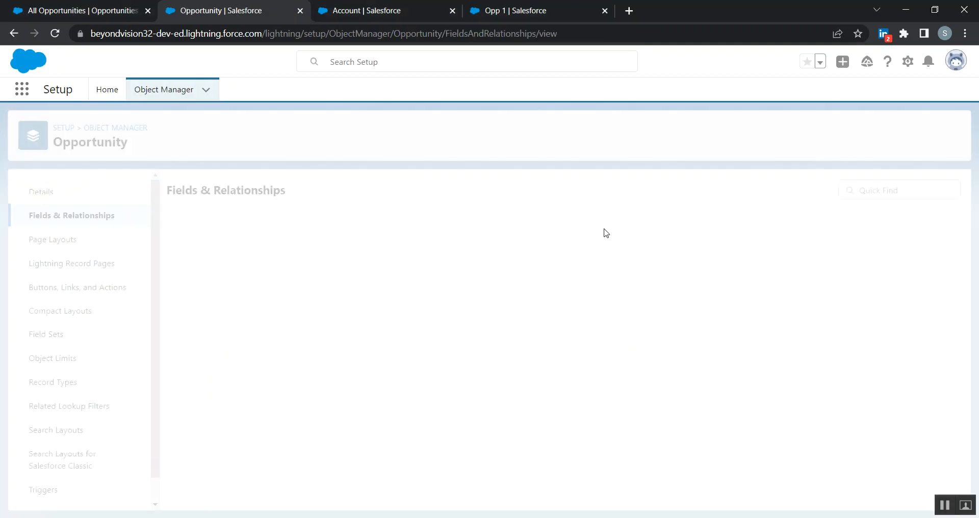
{"action": "left_click", "coordinate": [689, 189]}
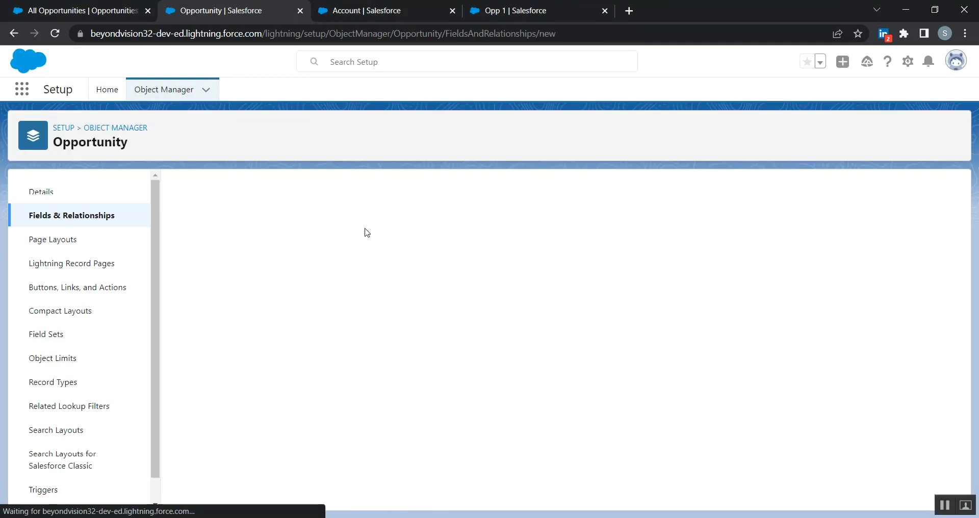
{"action": "scroll", "coordinate": [231, 342], "scroll_direction": "down", "scroll_amount": 2}
{"action": "left_click", "coordinate": [218, 409]}
{"action": "left_click", "coordinate": [906, 188]}
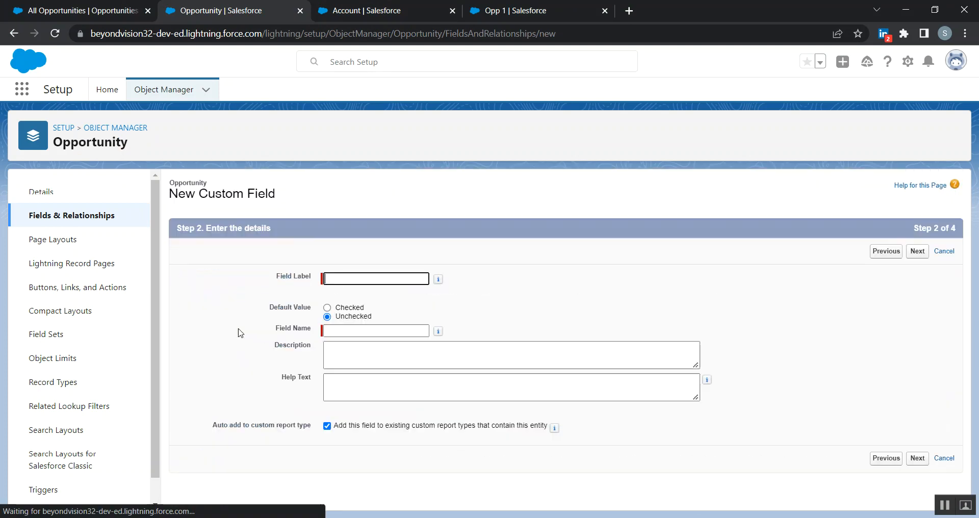
Label the checkbox field Flow Validation with the field name Flow_Validation, and continue to field-level security
{"action": "left_click", "coordinate": [374, 278]}
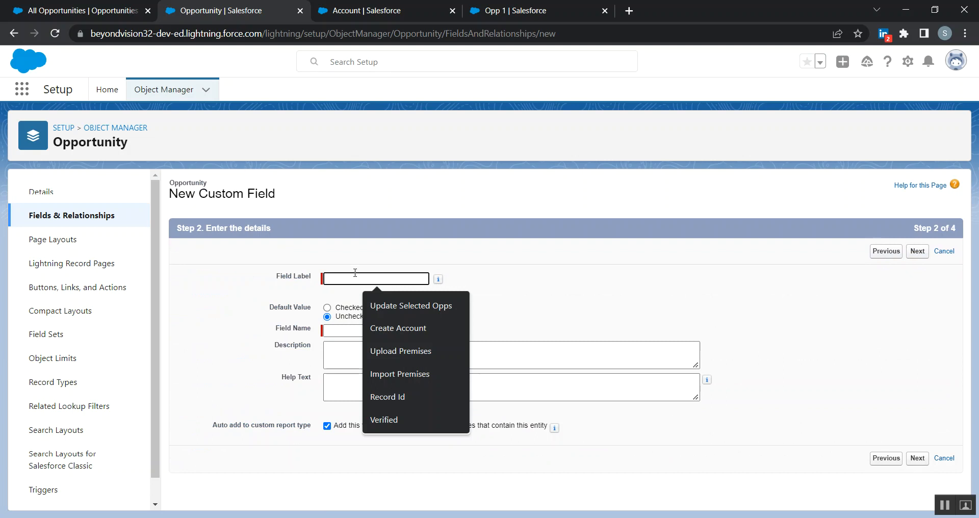
{"action": "type", "text": "Flow V"}
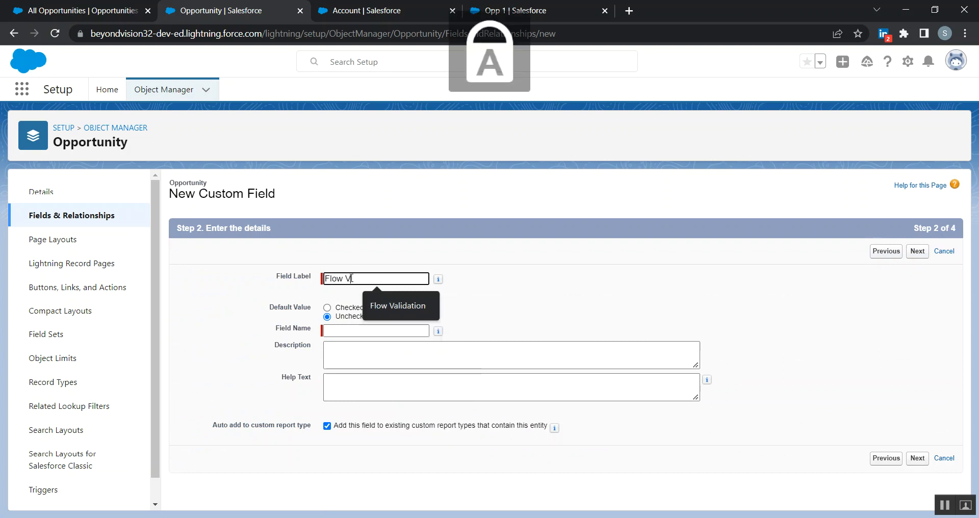
{"action": "key", "text": "Caps_Lock"}
{"action": "type", "text": "alidation"}
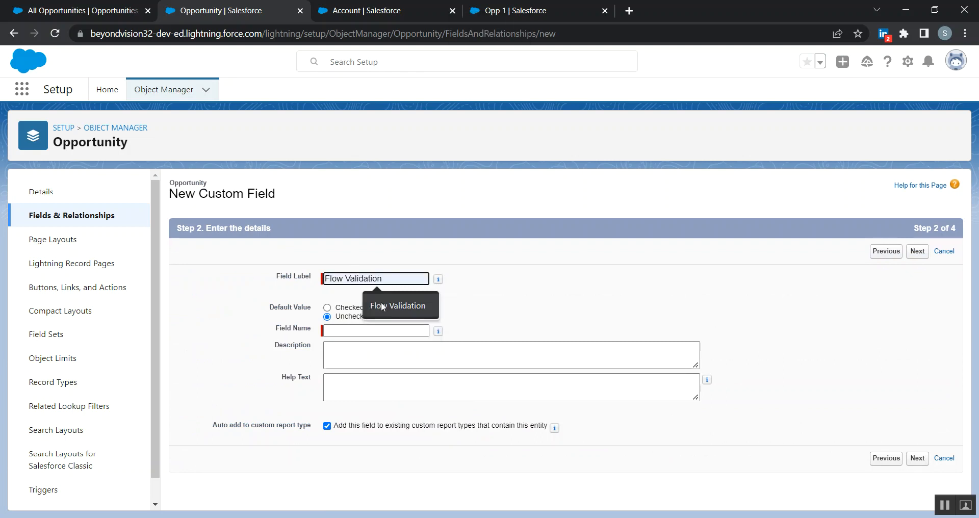
{"action": "left_click", "coordinate": [381, 304]}
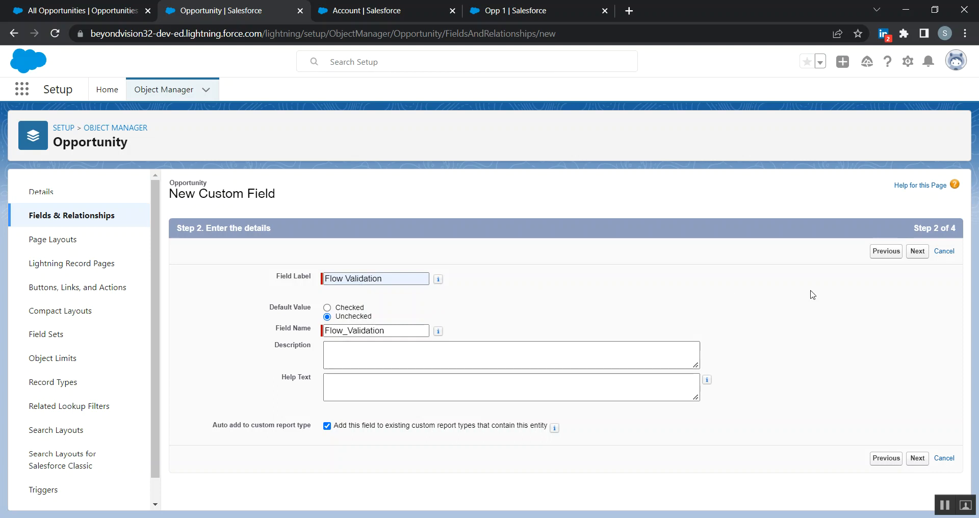
{"action": "left_click", "coordinate": [917, 251]}
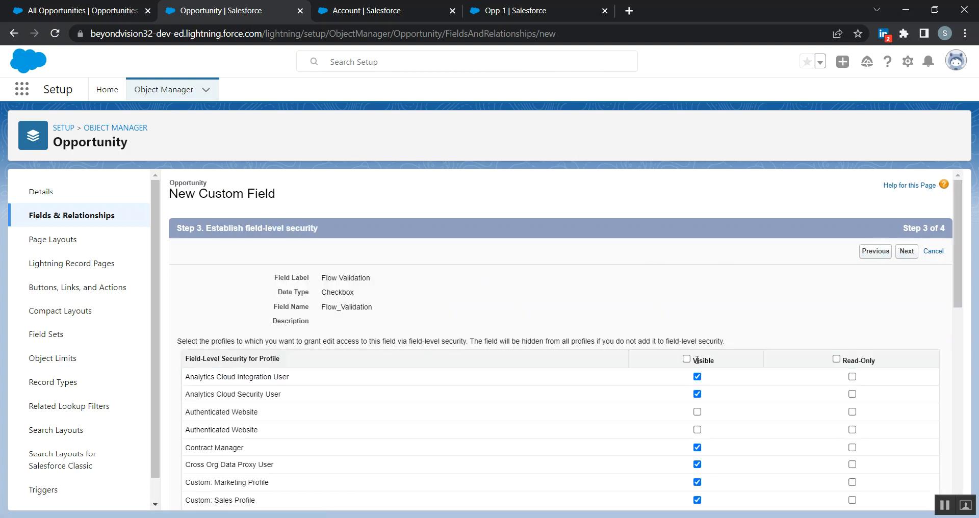
Make the field visible to all profiles, include it on all opportunity page layouts and save it
{"action": "left_click", "coordinate": [686, 359]}
{"action": "left_click", "coordinate": [906, 251]}
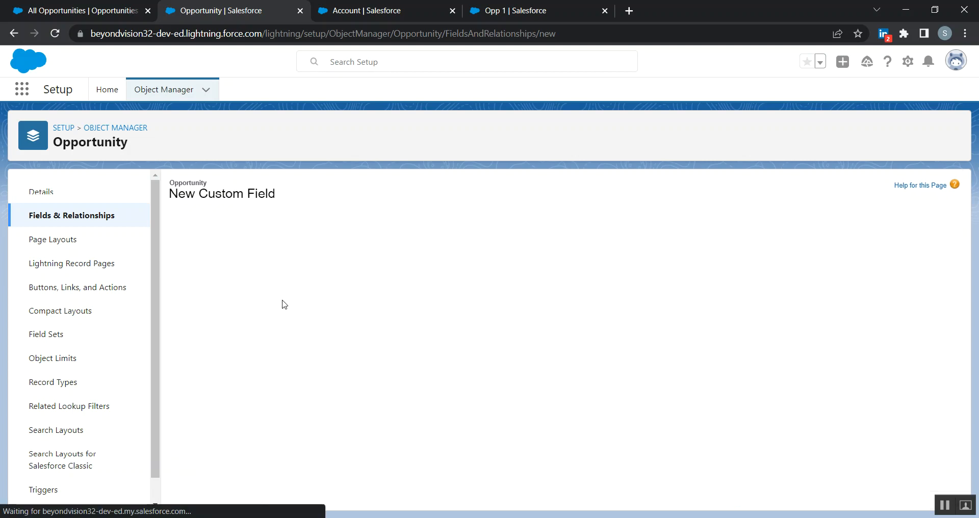
{"action": "scroll", "coordinate": [248, 325], "scroll_direction": "down", "scroll_amount": 1}
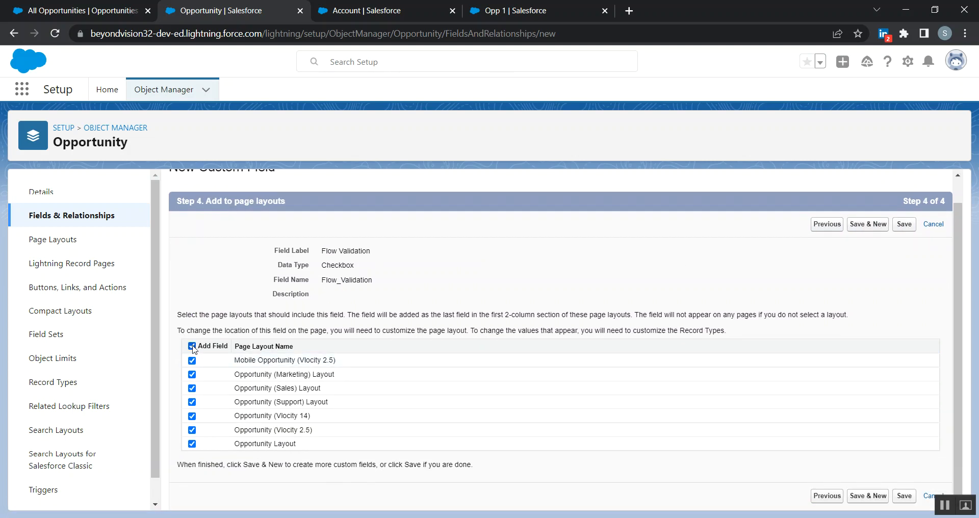
{"action": "left_click", "coordinate": [192, 346]}
{"action": "left_click", "coordinate": [904, 224]}
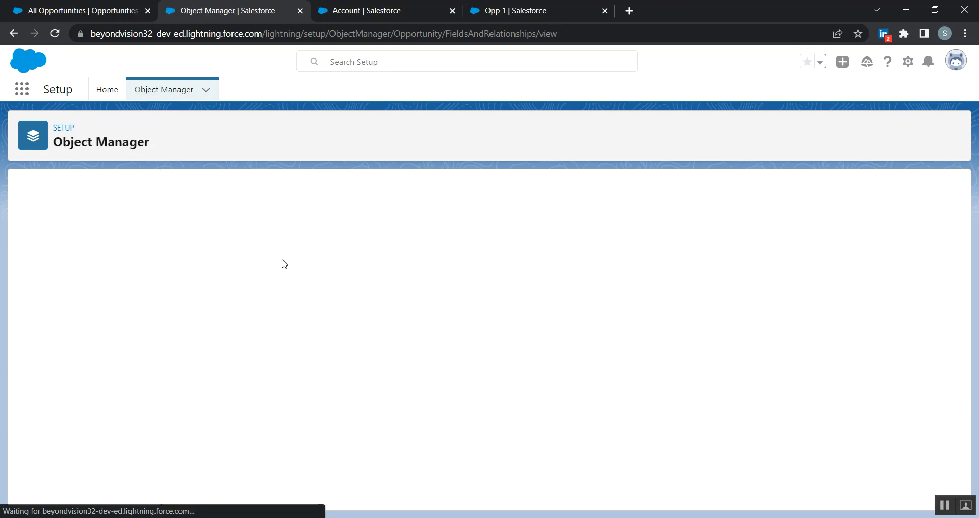
Check the Flow Validation field in the field list, then start a new validation rule for Opportunity
{"action": "scroll", "coordinate": [267, 280], "scroll_direction": "down", "scroll_amount": 3}
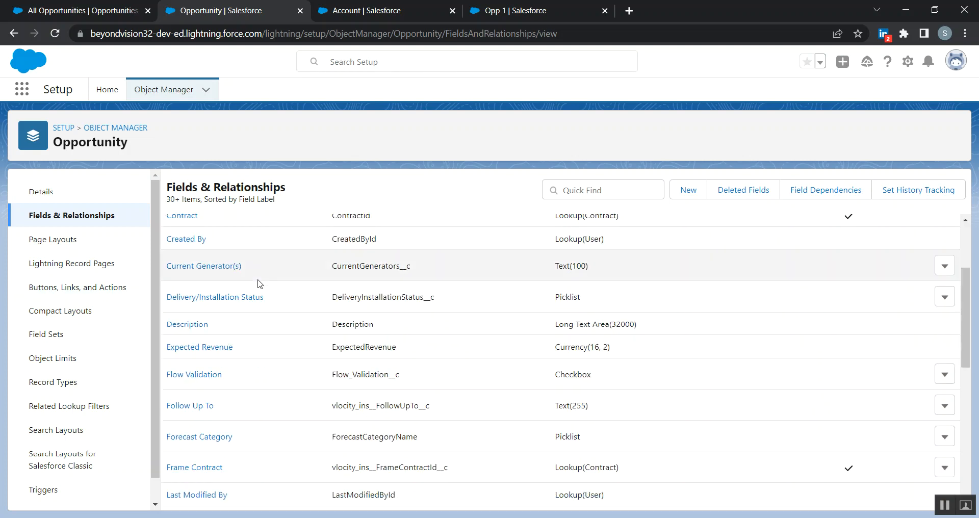
{"action": "left_click_drag", "start_coordinate": [238, 380], "coordinate": [152, 377]}
{"action": "left_click_drag", "start_coordinate": [332, 376], "coordinate": [591, 375]}
{"action": "scroll", "coordinate": [105, 408], "scroll_direction": "down", "scroll_amount": 1}
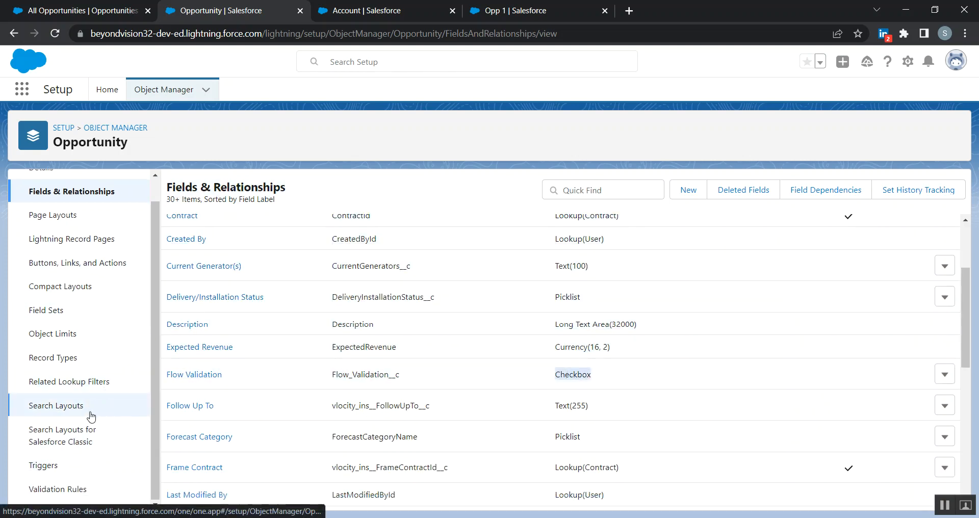
{"action": "left_click", "coordinate": [74, 491]}
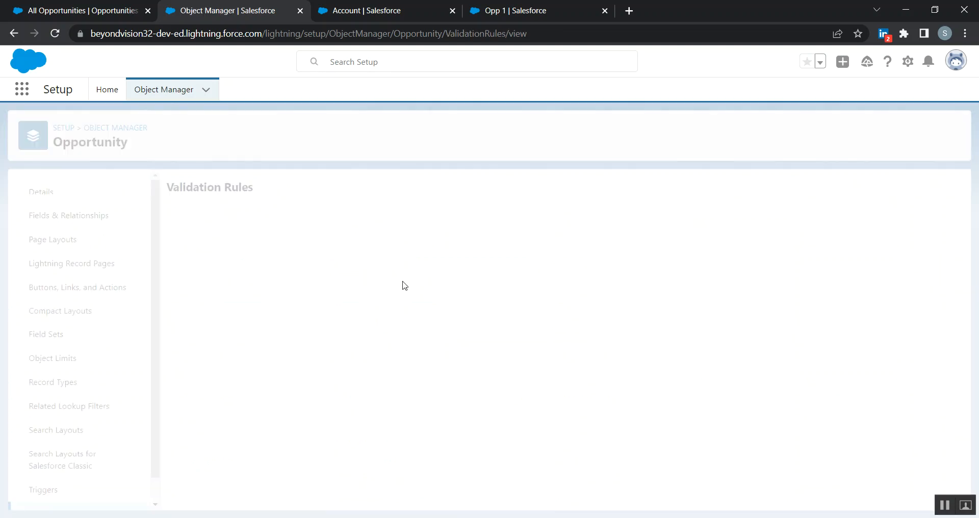
{"action": "left_click", "coordinate": [946, 190]}
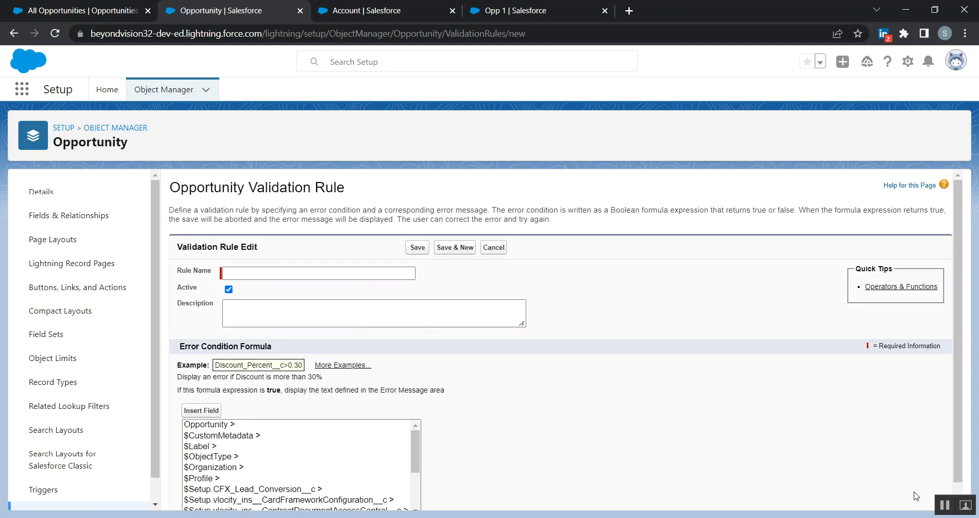
Name the validation rule Open_Opportunity_Already_Exist
{"action": "key", "text": "Caps_Lock"}
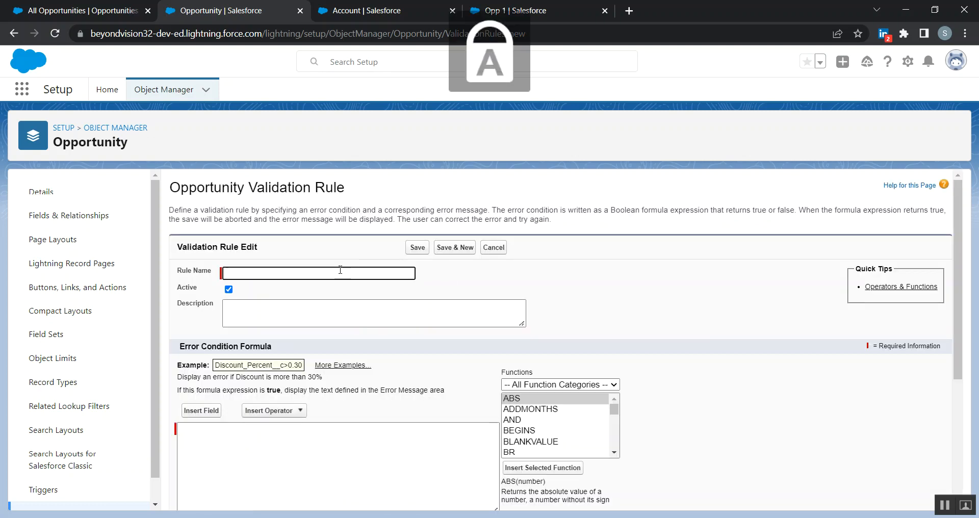
{"action": "key", "text": "BackSpace"}
{"action": "type", "text": "O"}
{"action": "key", "text": "Caps_Lock"}
{"action": "type", "text": "pen Opportynity"}
{"action": "key", "text": "Caps_Lock"}
{"action": "type", "text": "A"}
{"action": "key", "text": "Caps_Lock"}
{"action": "type", "text": "lready"}
{"action": "key", "text": "Caps_Lock"}
{"action": "type", "text": "Exists"}
Insert the Flow Validation field as the rule's error condition formula, Flow_Validation__c, and check it against the rule name
{"action": "scroll", "coordinate": [216, 230], "scroll_direction": "down", "scroll_amount": 4}
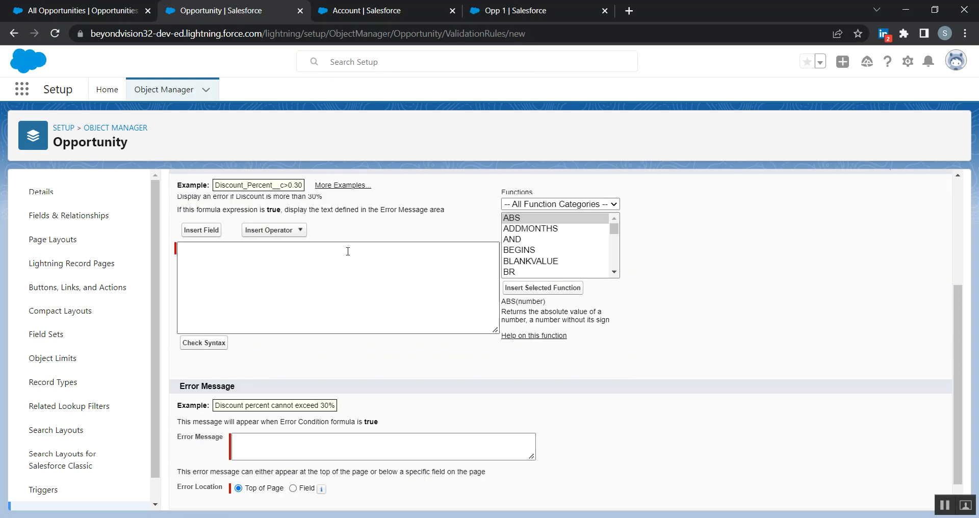
{"action": "left_click", "coordinate": [210, 220]}
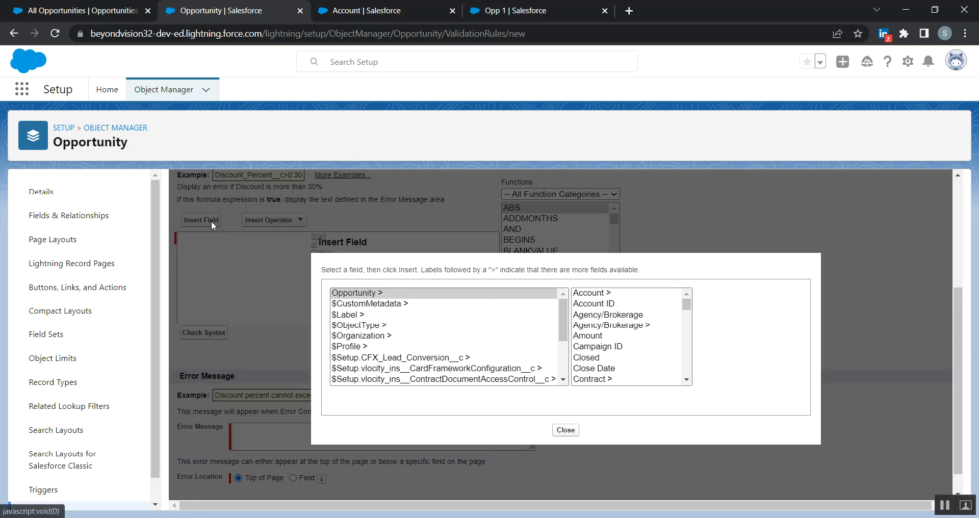
{"action": "scroll", "coordinate": [628, 330], "scroll_direction": "down", "scroll_amount": 4}
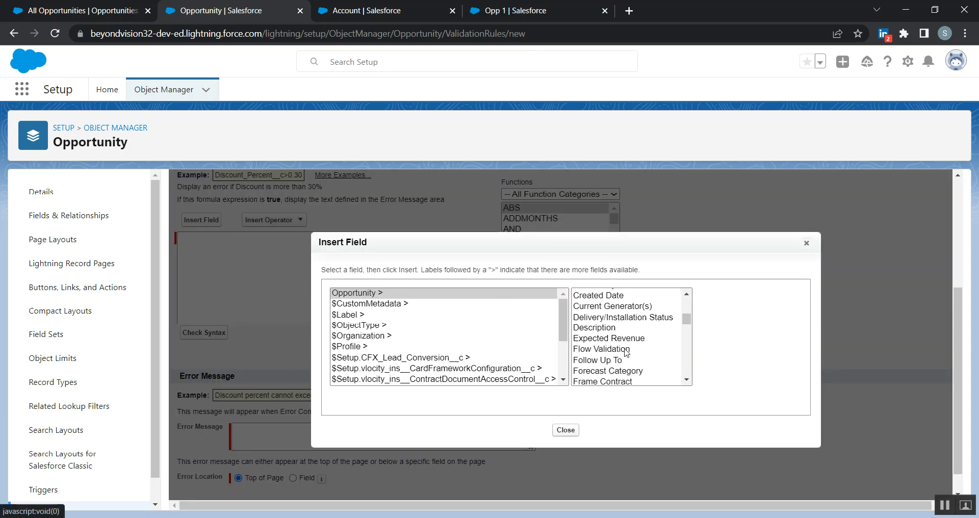
{"action": "left_click", "coordinate": [625, 350]}
{"action": "left_click", "coordinate": [748, 363]}
{"action": "key", "text": "ctrl+a"}
{"action": "scroll", "coordinate": [321, 286], "scroll_direction": "up", "scroll_amount": 3}
{"action": "left_click", "coordinate": [370, 288]}
{"action": "scroll", "coordinate": [347, 275], "scroll_direction": "down", "scroll_amount": 3}
{"action": "scroll", "coordinate": [352, 245], "scroll_direction": "up", "scroll_amount": 2}
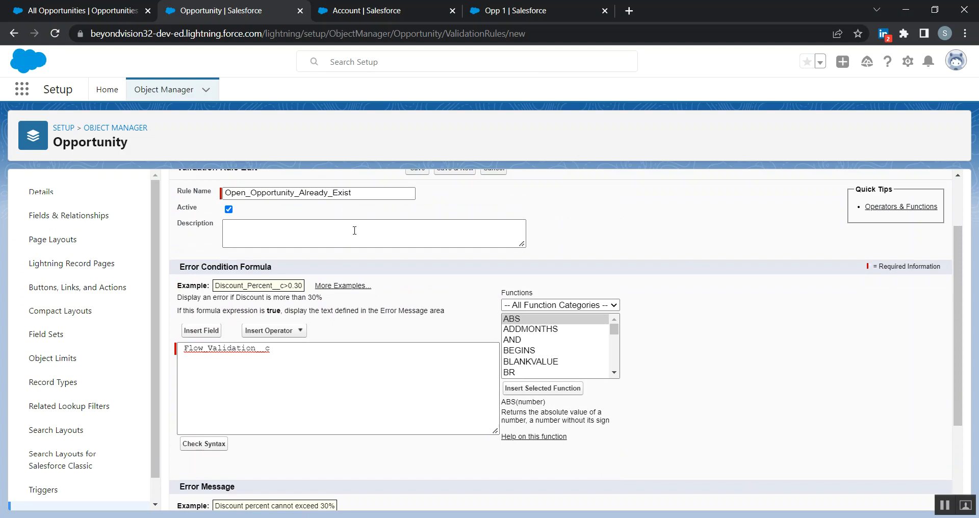
{"action": "left_click", "coordinate": [242, 346]}
{"action": "key", "text": "ctrl+a"}
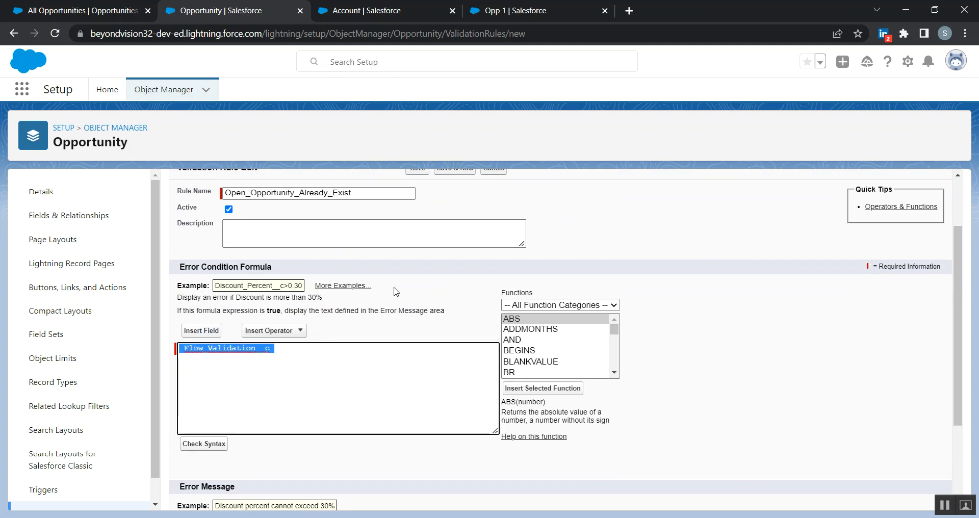
Begin the validation rule's error message with "You cannot create new Opportunity, because"
{"action": "scroll", "coordinate": [408, 281], "scroll_direction": "up", "scroll_amount": 2}
{"action": "scroll", "coordinate": [376, 273], "scroll_direction": "down", "scroll_amount": 4}
{"action": "left_click", "coordinate": [311, 417]}
{"action": "key", "text": "Caps_Lock"}
{"action": "type", "text": "Y"}
{"action": "key", "text": "Caps_Lock"}
{"action": "type", "text": "ou cannot cr"}
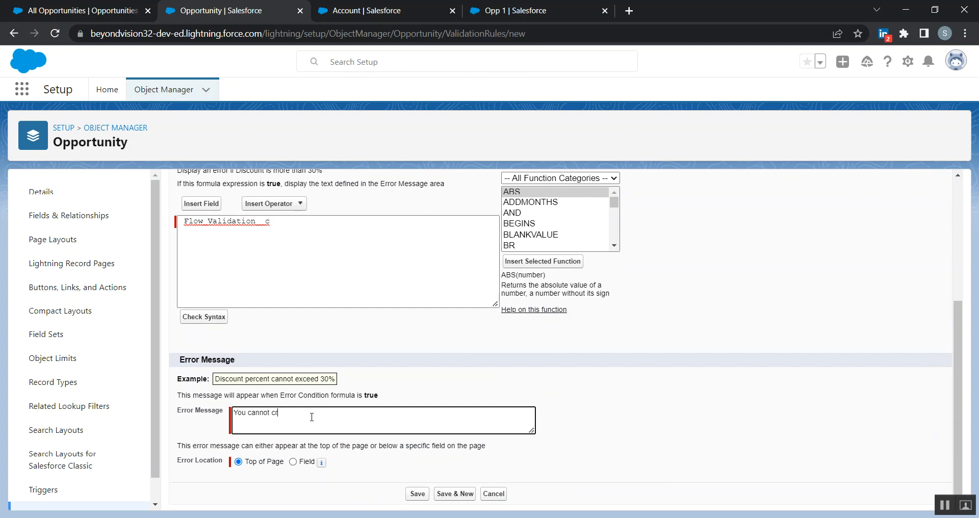
{"action": "type", "text": "eate new"}
{"action": "key", "text": "Caps_Lock"}
{"action": "type", "text": "O"}
{"action": "key", "text": "Caps_Lock"}
{"action": "type", "text": "pportyun"}
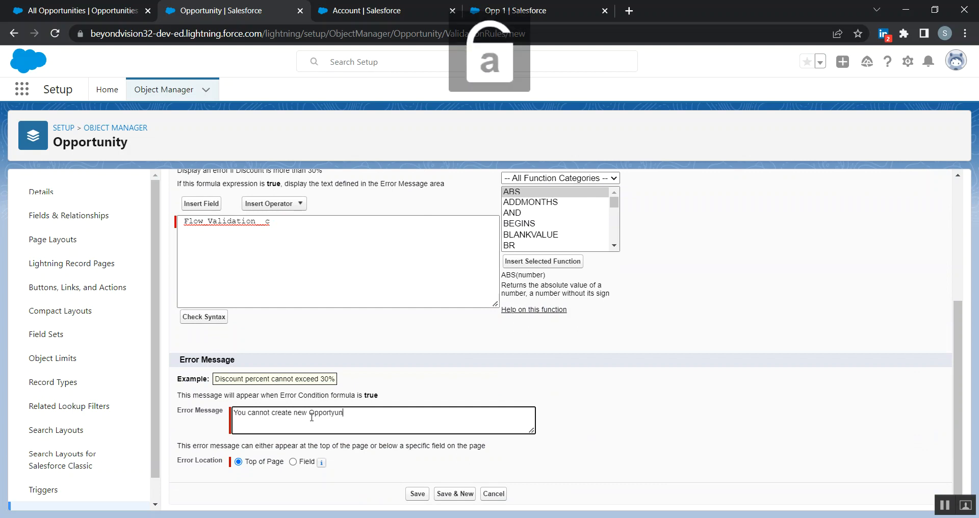
{"action": "key", "text": "BackSpace"}
{"action": "key", "text": "BackSpace"}
{"action": "key", "text": "BackSpace"}
{"action": "type", "text": "unity, because th"}
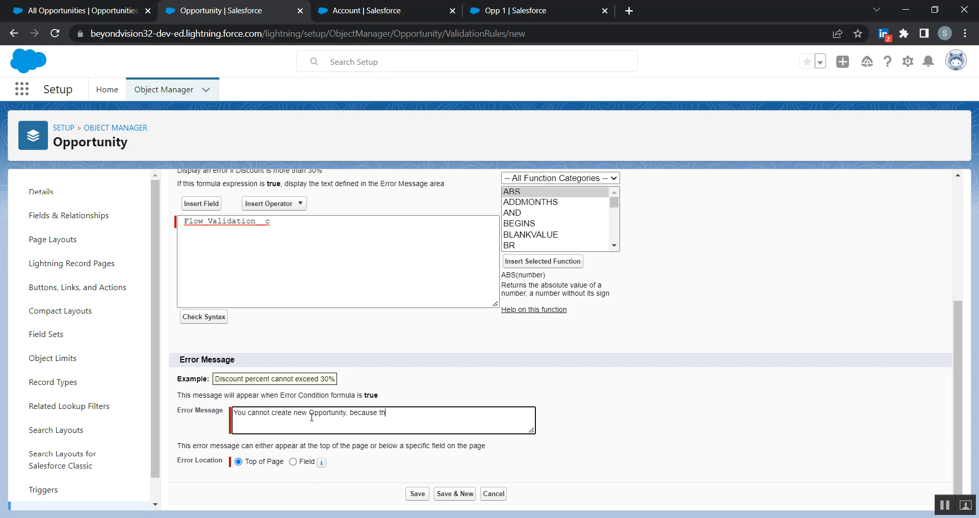
Continue the error message with "the Account selected in this Opportunity already have an Open Opportunity."
{"action": "key", "text": "BackSpace"}
{"action": "type", "text": "e"}
{"action": "key", "text": "Caps_Lock"}
{"action": "type", "text": "A"}
{"action": "key", "text": "Caps_Lock"}
{"action": "type", "text": "ccount selected in this"}
{"action": "key", "text": "Caps_Lock"}
{"action": "type", "text": "O"}
{"action": "key", "text": "Caps_Lock"}
{"action": "type", "text": "pportunity already"}
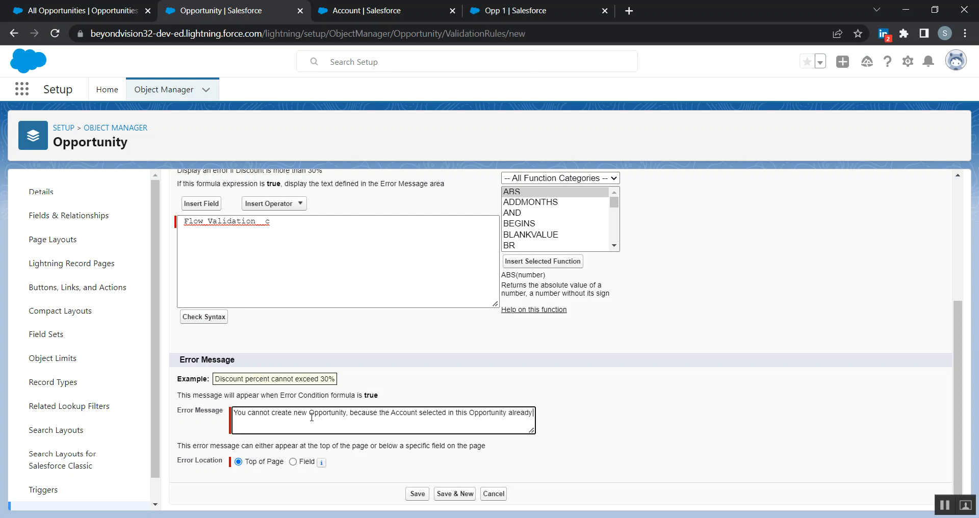
{"action": "type", "text": "ave"}
{"action": "key", "text": "Caps_Lock"}
{"action": "key", "text": "Caps_Lock"}
{"action": "type", "text": "n ope"}
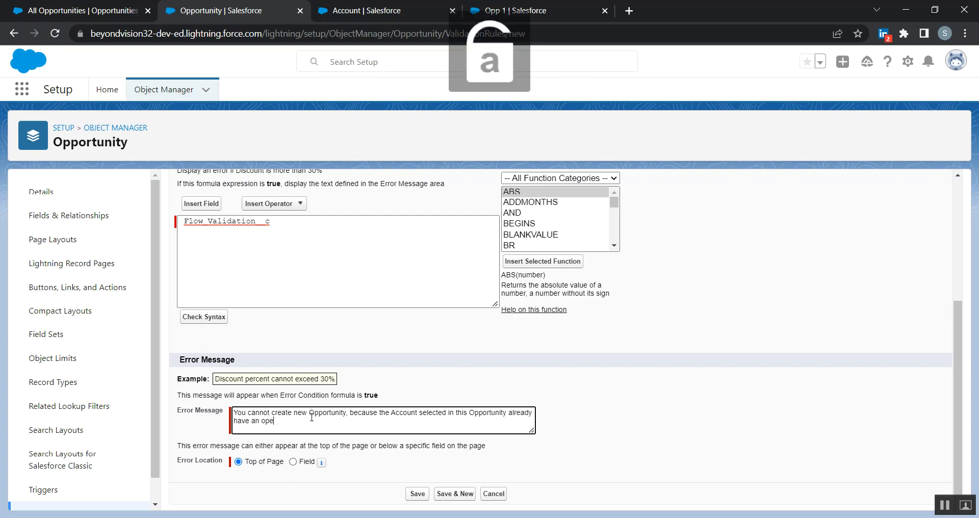
{"action": "type", "text": "n"}
{"action": "key", "text": "Caps_Lock"}
{"action": "type", "text": "O"}
{"action": "key", "text": "Caps_Lock"}
{"action": "key", "text": "BackSpace"}
{"action": "key", "text": "BackSpace"}
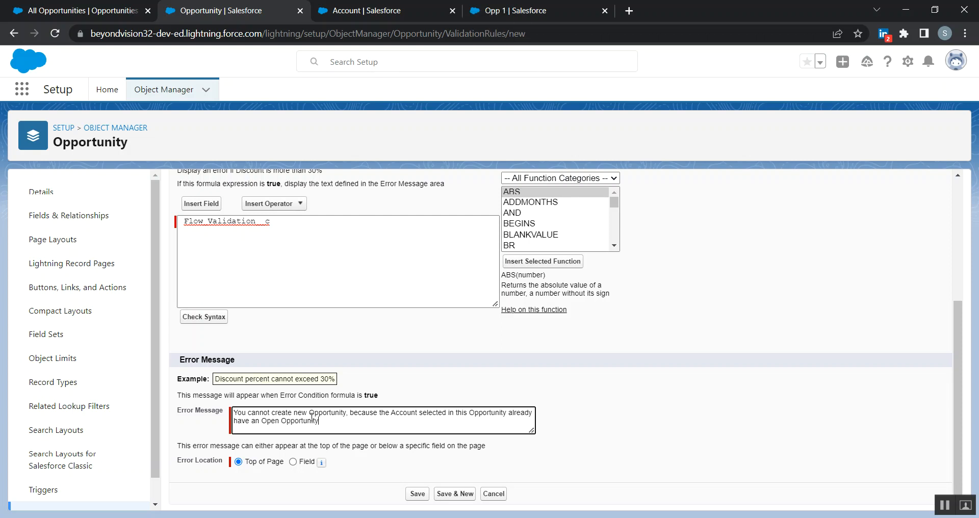
Add a second sentence to the error message: "Kindly Closed that Opportunity first and then create new opportunity under this Account."
{"action": "key", "text": "Caps_Lock"}
{"action": "type", "text": "K"}
{"action": "key", "text": "Caps_Lock"}
{"action": "type", "text": "indly"}
{"action": "key", "text": "Caps_Lock"}
{"action": "type", "text": "C"}
{"action": "key", "text": "Caps_Lock"}
{"action": "type", "text": "losed "}
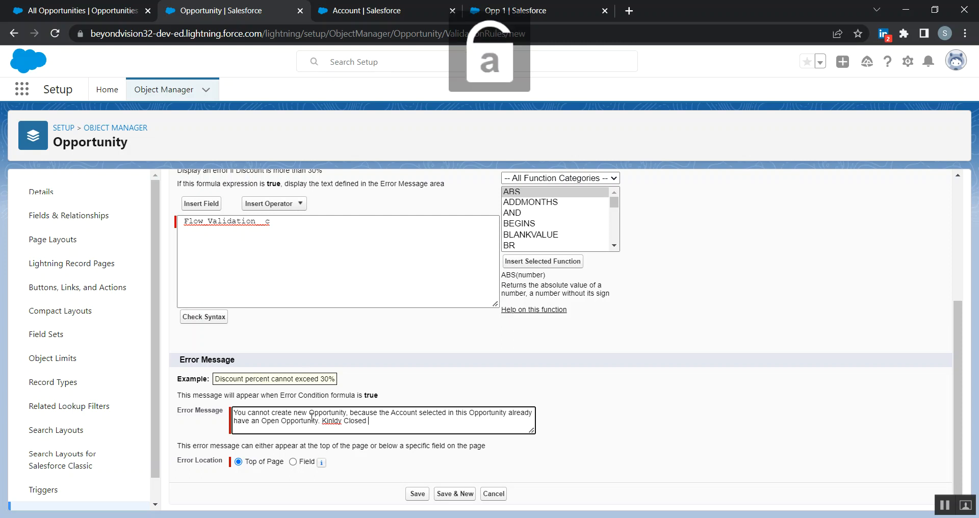
{"action": "type", "text": "that"}
{"action": "key", "text": "Caps_Lock"}
{"action": "type", "text": "O"}
{"action": "key", "text": "Caps_Lock"}
{"action": "type", "text": "pportunityu"}
{"action": "key", "text": "Caps_Lock"}
{"action": "key", "text": "Caps_Lock"}
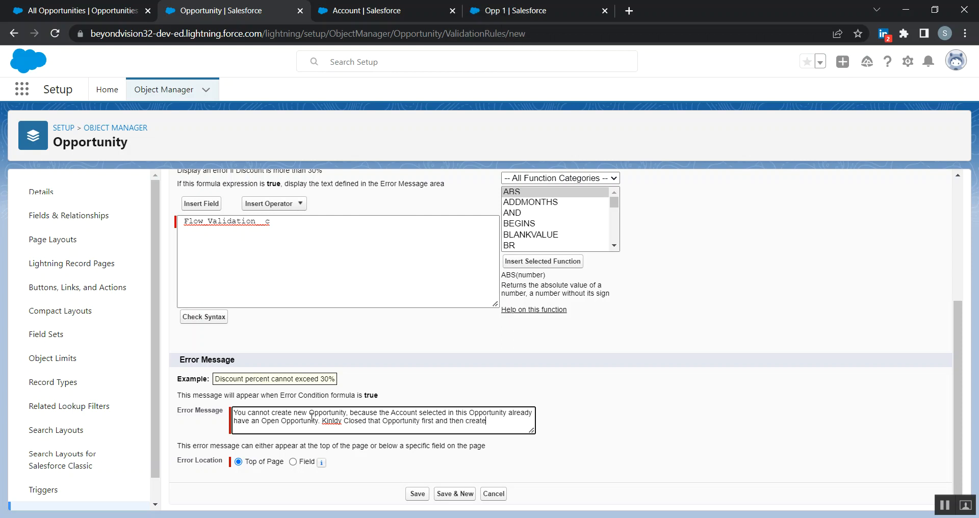
{"action": "type", "text": "ty"}
{"action": "type", "text": "unit"}
{"action": "type", "text": "y under this a"}
{"action": "key", "text": "BackSpace"}
{"action": "type", "text": "Account."}
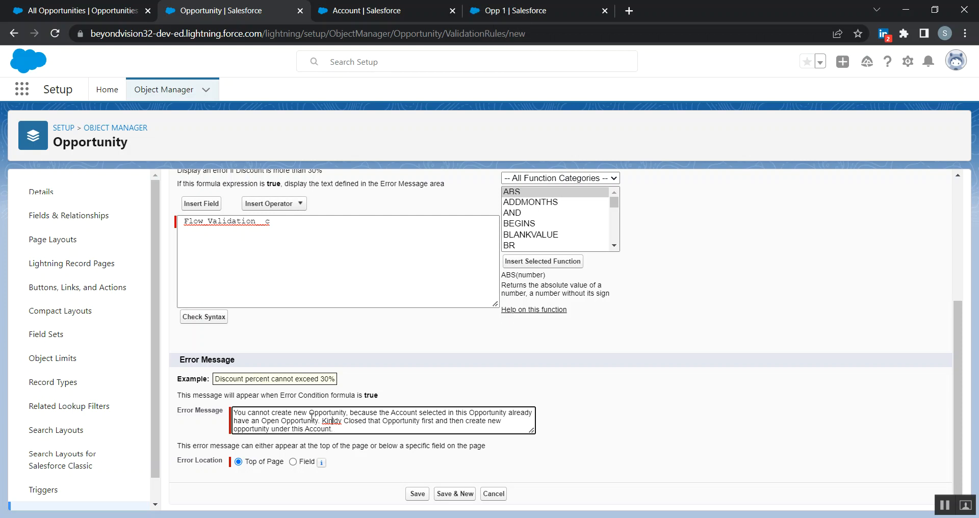
Correct the spelling of "Kindly" in the error message, then save the validation rule and check its details
{"action": "key", "text": "BackSpace"}
{"action": "key", "text": "BackSpace"}
{"action": "type", "text": "n"}
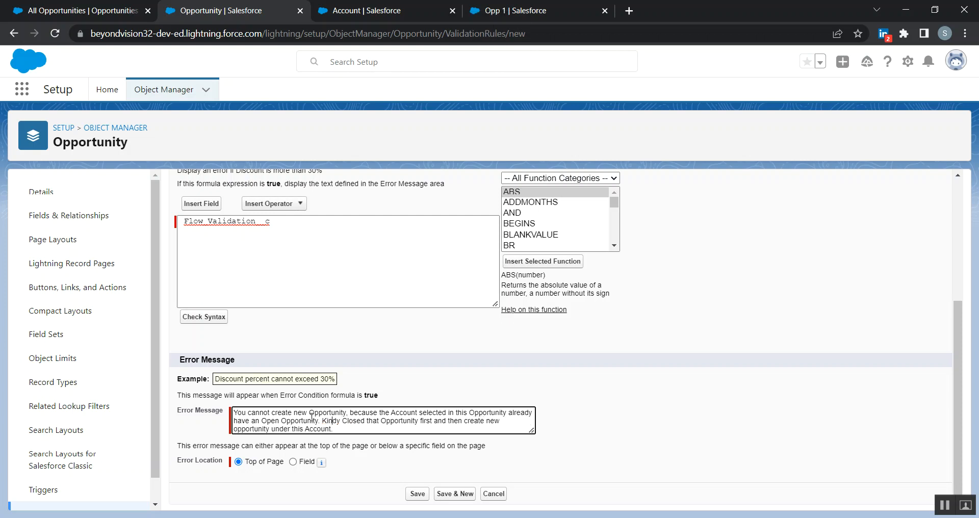
{"action": "key", "text": "BackSpace"}
{"action": "type", "text": "dl"}
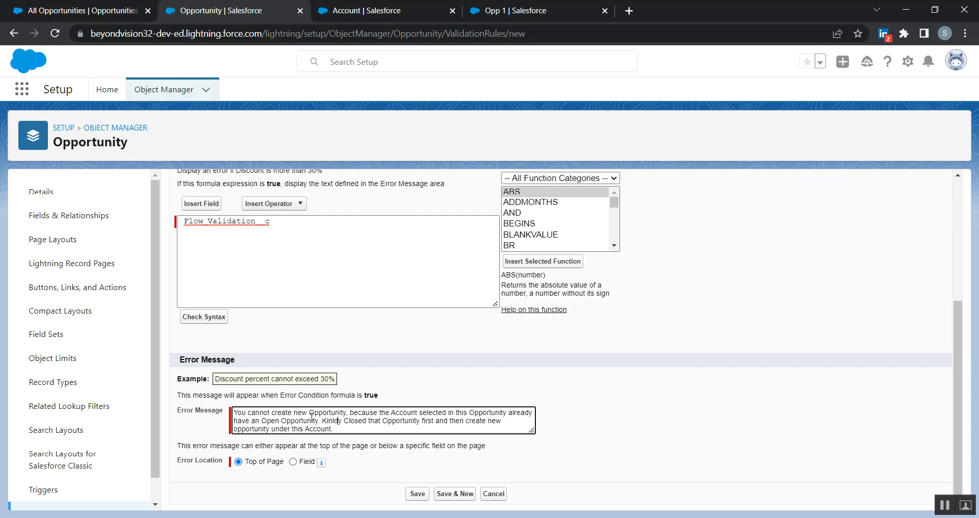
{"action": "key", "text": "Right"}
{"action": "left_click", "coordinate": [570, 417]}
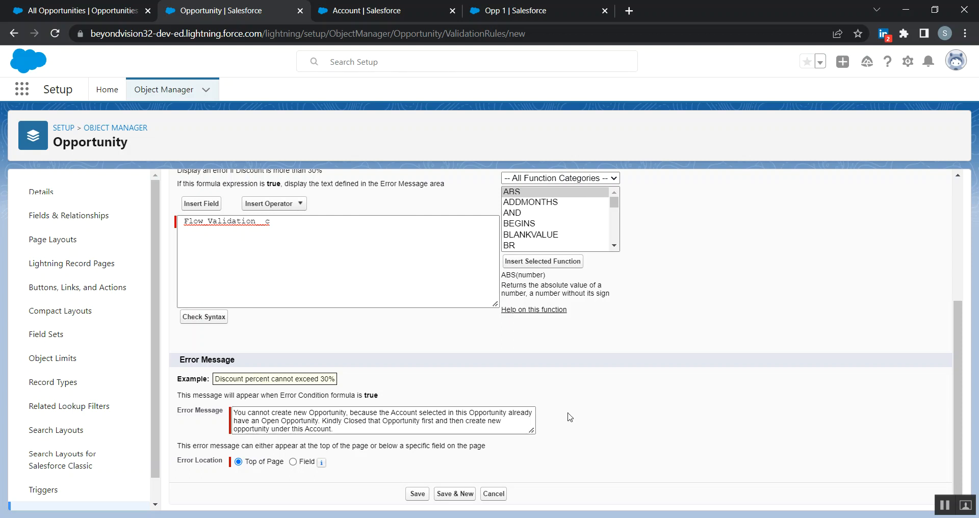
{"action": "left_click", "coordinate": [418, 494]}
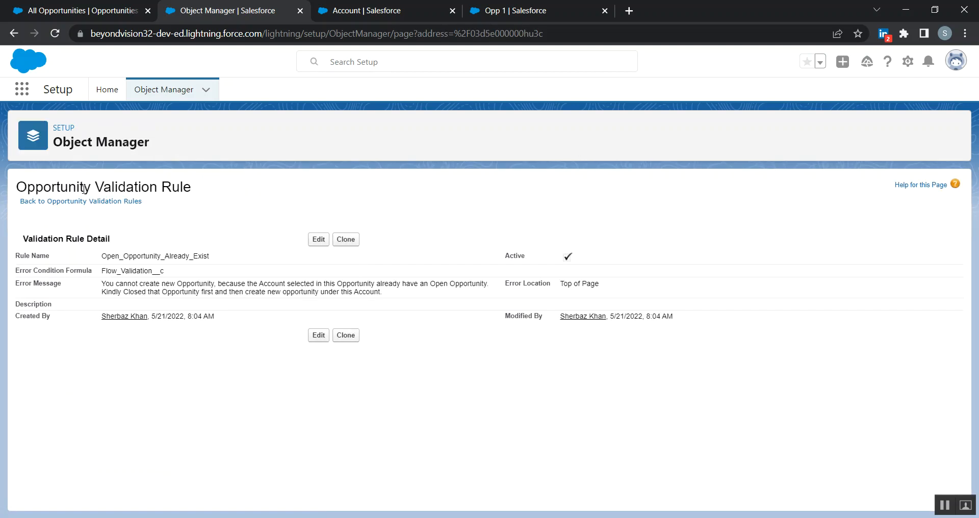
{"action": "double_click", "coordinate": [137, 271]}
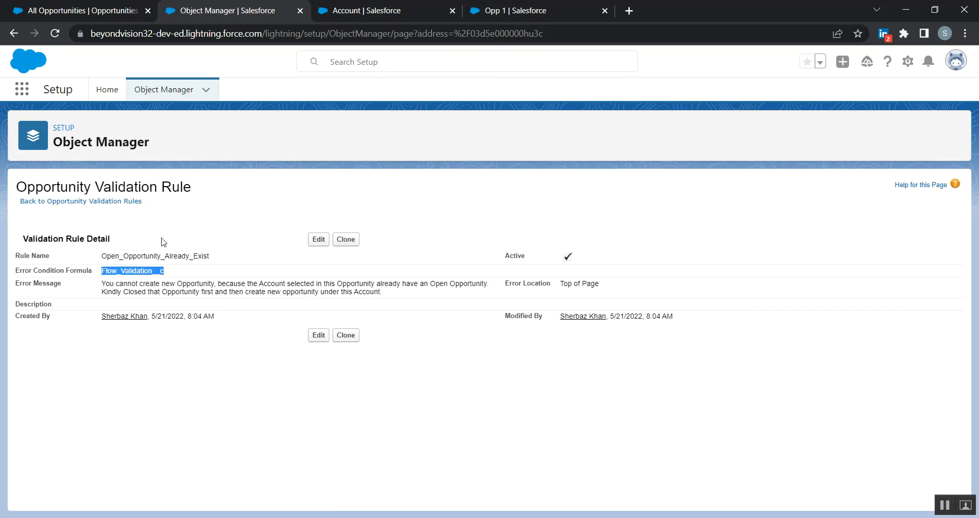
{"action": "left_click_drag", "start_coordinate": [108, 257], "coordinate": [193, 256]}
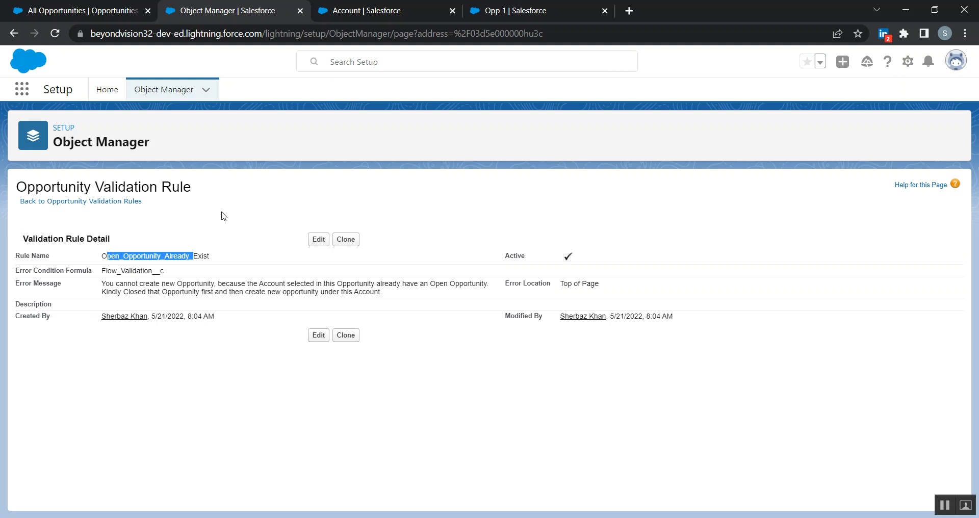
Find Flows in Setup and create a new Record-Triggered Flow
{"action": "left_click", "coordinate": [153, 88]}
{"action": "left_click", "coordinate": [99, 92]}
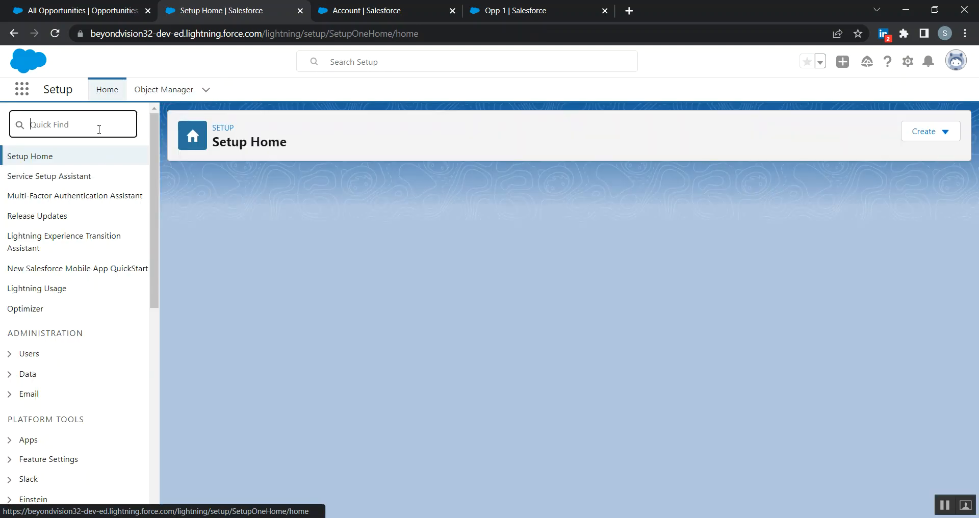
{"action": "type", "text": "flow"}
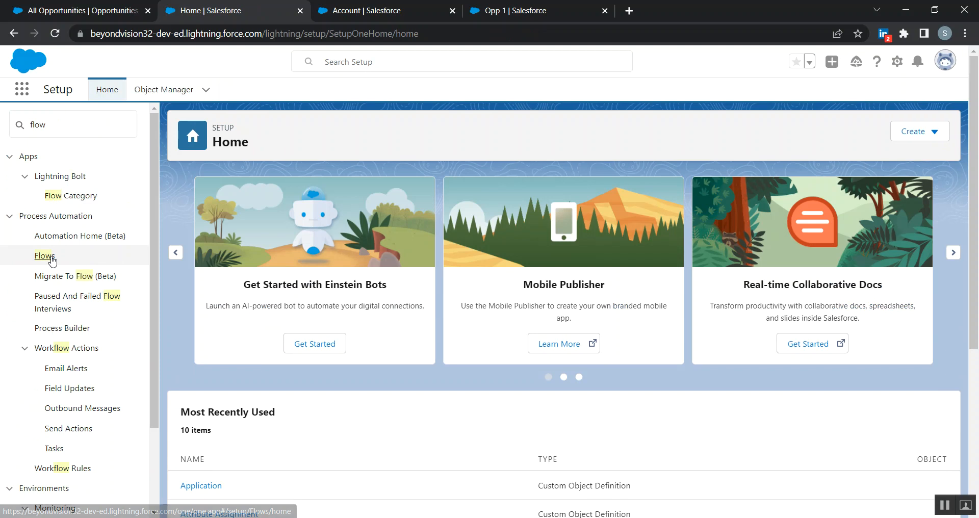
{"action": "left_click", "coordinate": [45, 256]}
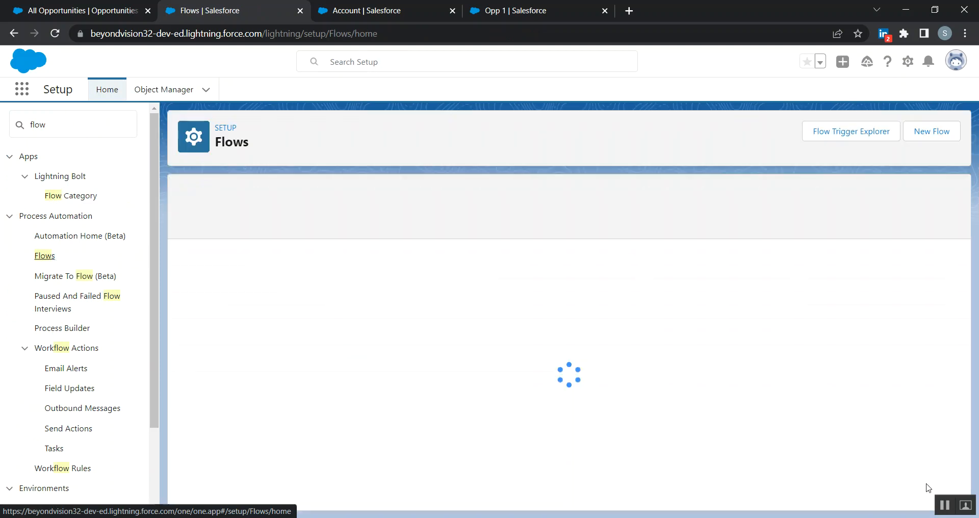
{"action": "left_click", "coordinate": [929, 131]}
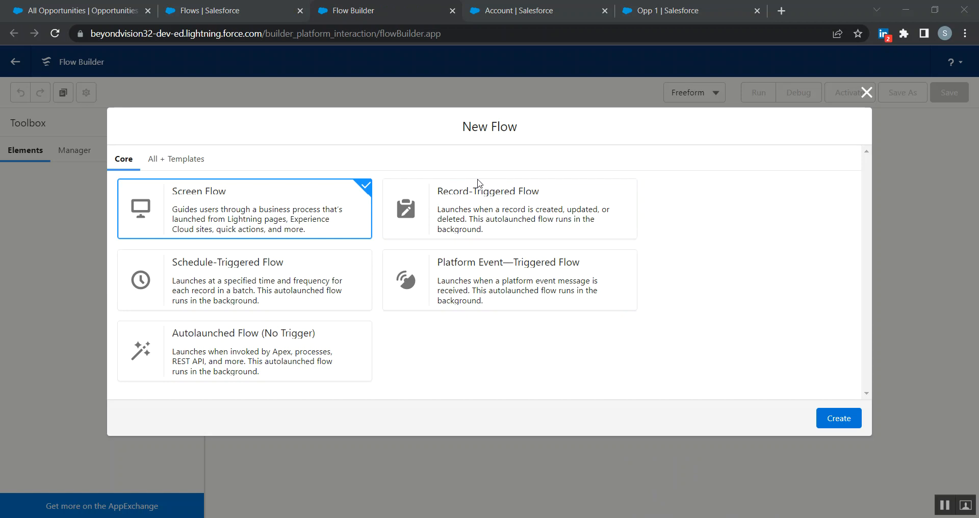
{"action": "left_click", "coordinate": [540, 207]}
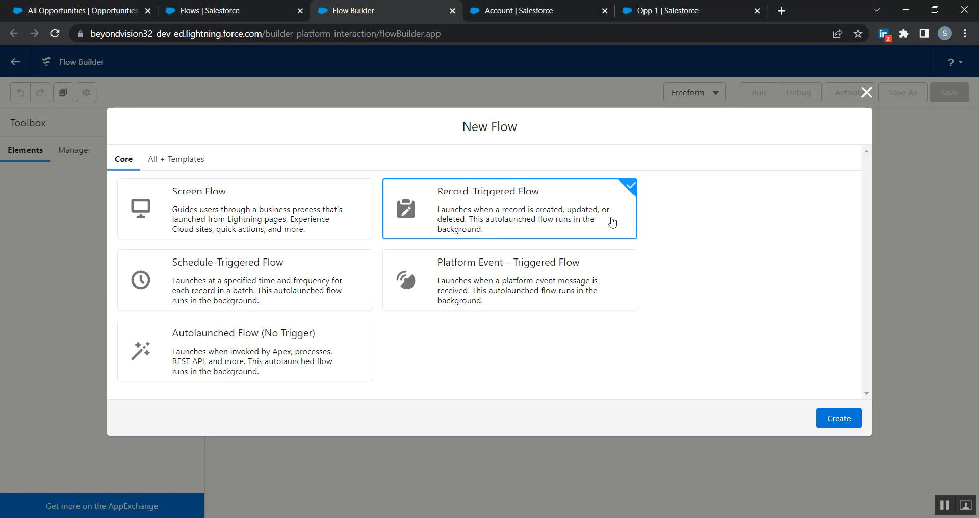
{"action": "left_click", "coordinate": [850, 424]}
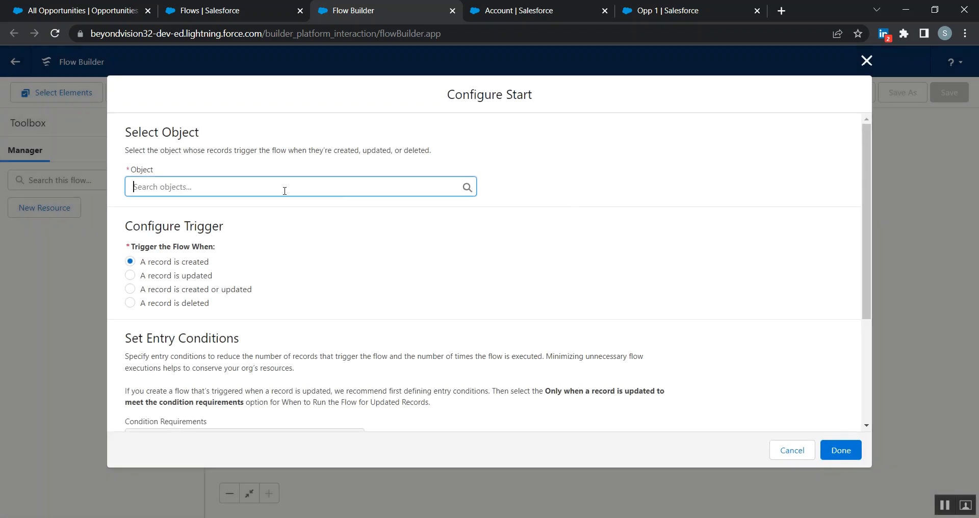
Set Opportunity as the flow's triggering object and keep the trigger on "A record is created"
{"action": "left_click", "coordinate": [259, 189]}
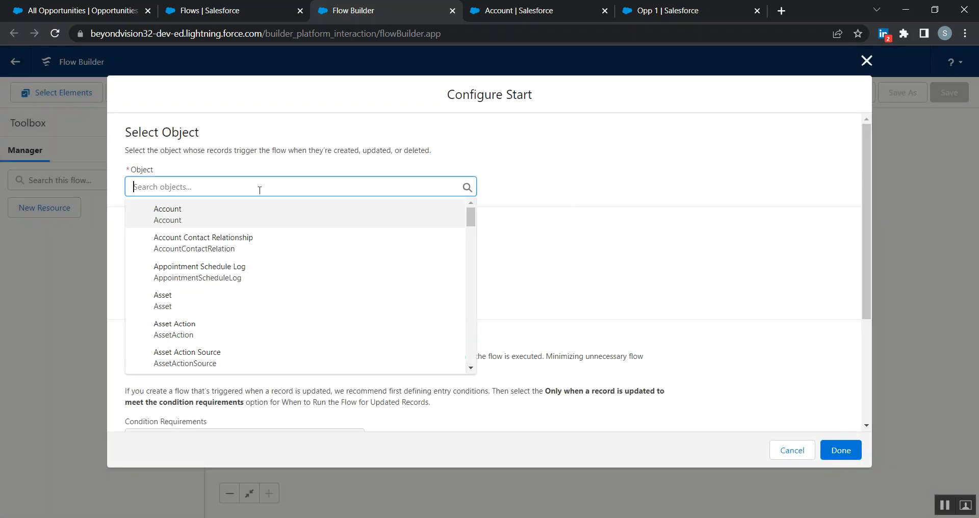
{"action": "type", "text": "oppo"}
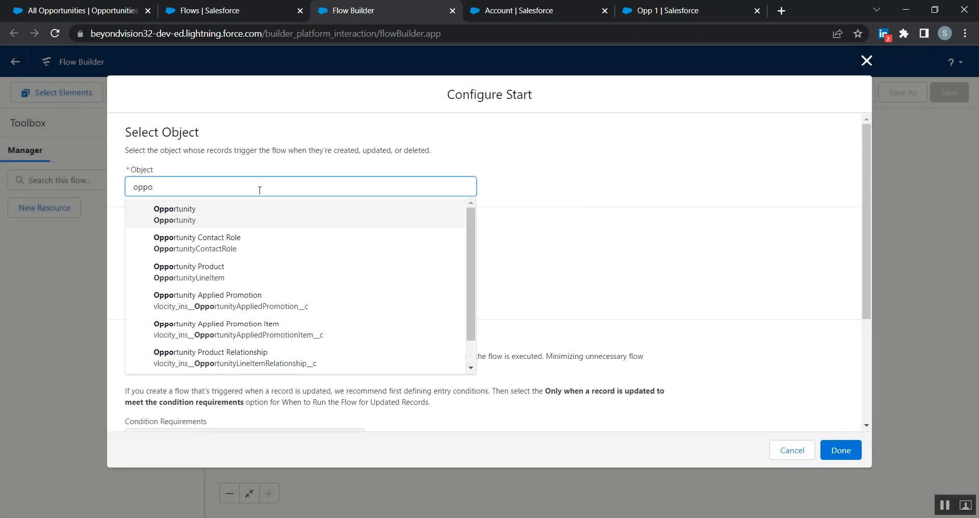
{"action": "left_click", "coordinate": [203, 207]}
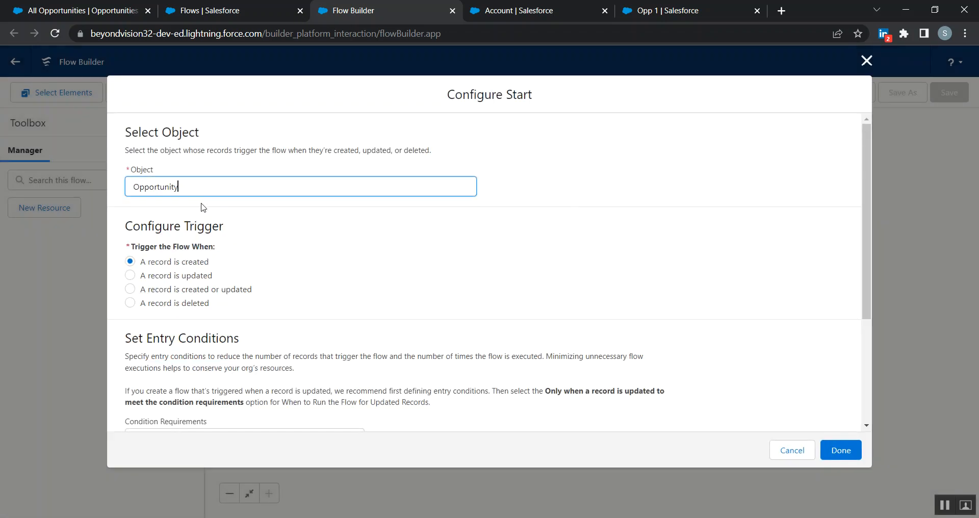
{"action": "scroll", "coordinate": [199, 223], "scroll_direction": "down", "scroll_amount": 2}
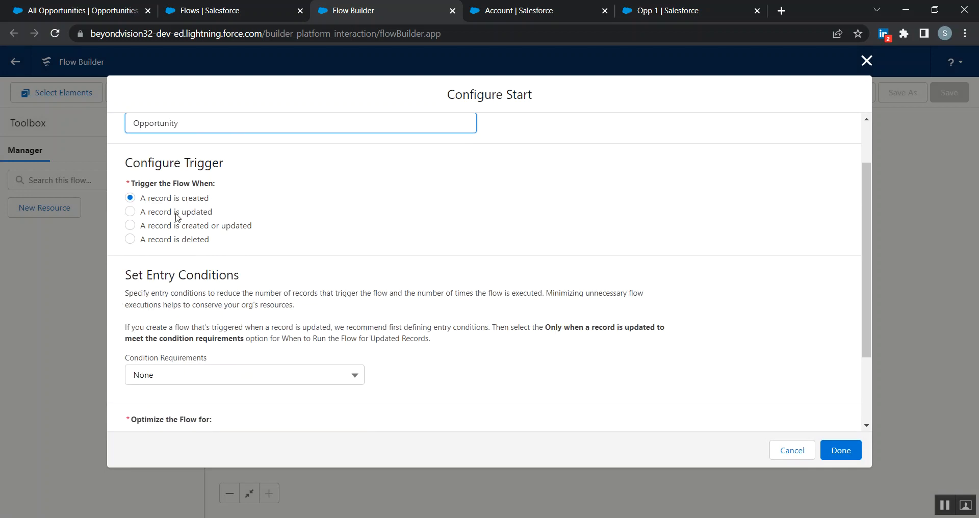
{"action": "left_click_drag", "start_coordinate": [142, 199], "coordinate": [238, 204]}
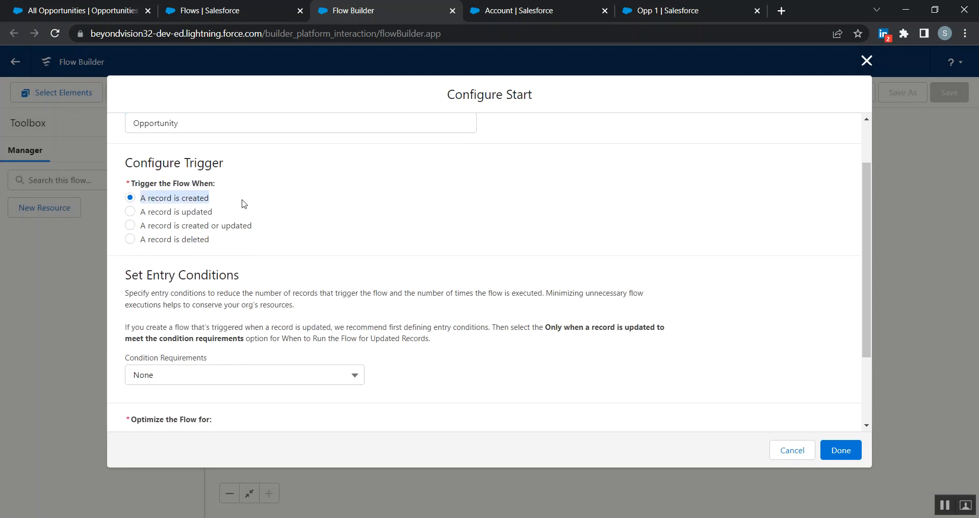
{"action": "scroll", "coordinate": [288, 242], "scroll_direction": "down", "scroll_amount": 2}
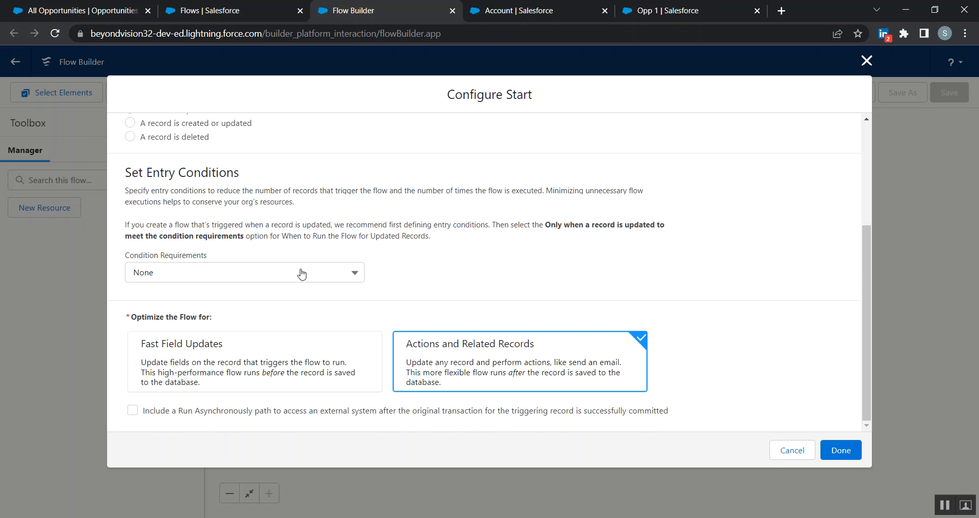
Require all entry conditions to be met (AND), with the condition AccountId Is Null False
{"action": "left_click", "coordinate": [301, 274]}
{"action": "left_click", "coordinate": [219, 316]}
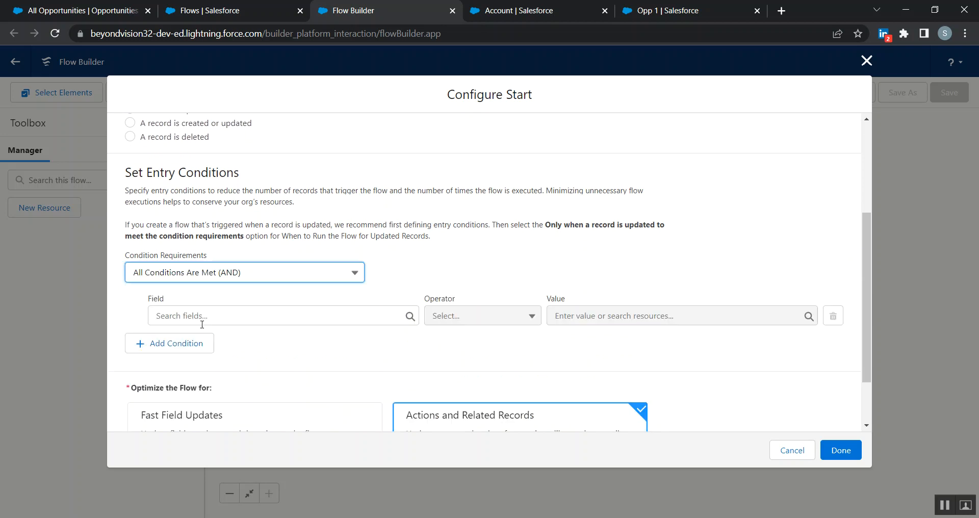
{"action": "type", "text": "acc"}
{"action": "left_click", "coordinate": [224, 342]}
{"action": "left_click", "coordinate": [492, 316]}
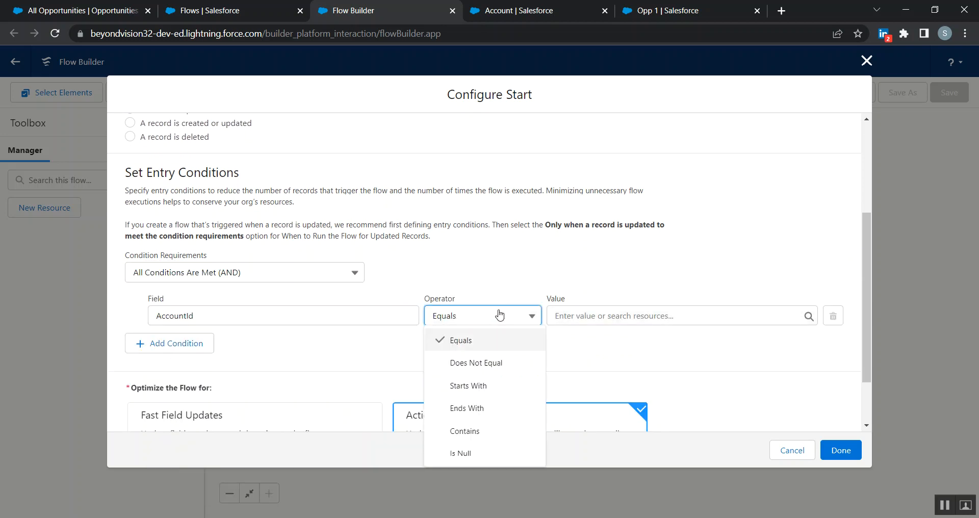
{"action": "left_click", "coordinate": [485, 453]}
{"action": "left_click", "coordinate": [615, 314]}
{"action": "type", "text": "fa"}
{"action": "left_click", "coordinate": [613, 365]}
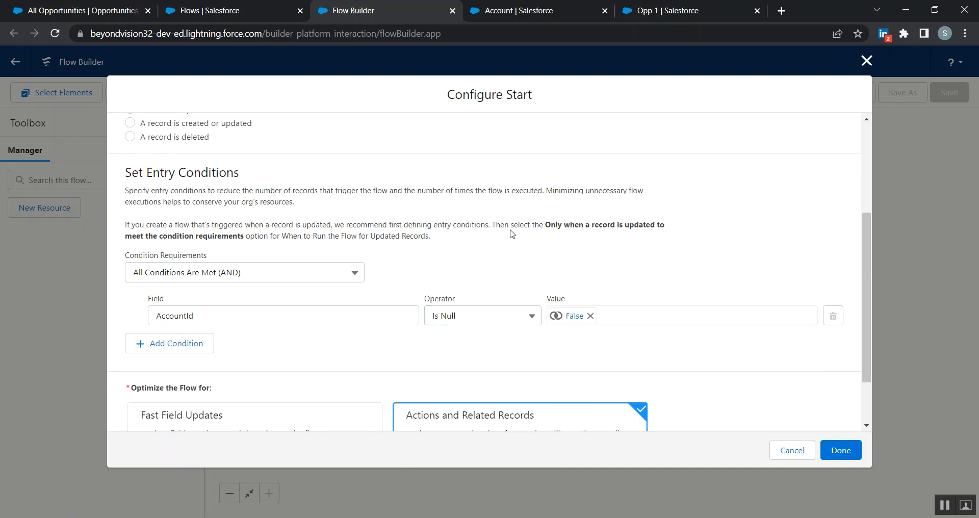
Optimize the flow for Fast Field Updates and review the object, trigger and entry condition settings
{"action": "scroll", "coordinate": [335, 359], "scroll_direction": "down", "scroll_amount": 2}
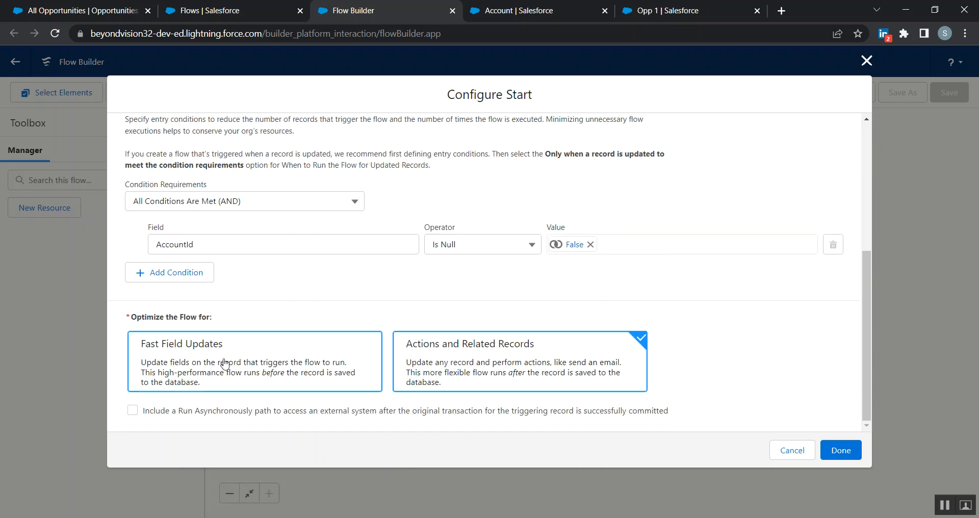
{"action": "left_click", "coordinate": [178, 351]}
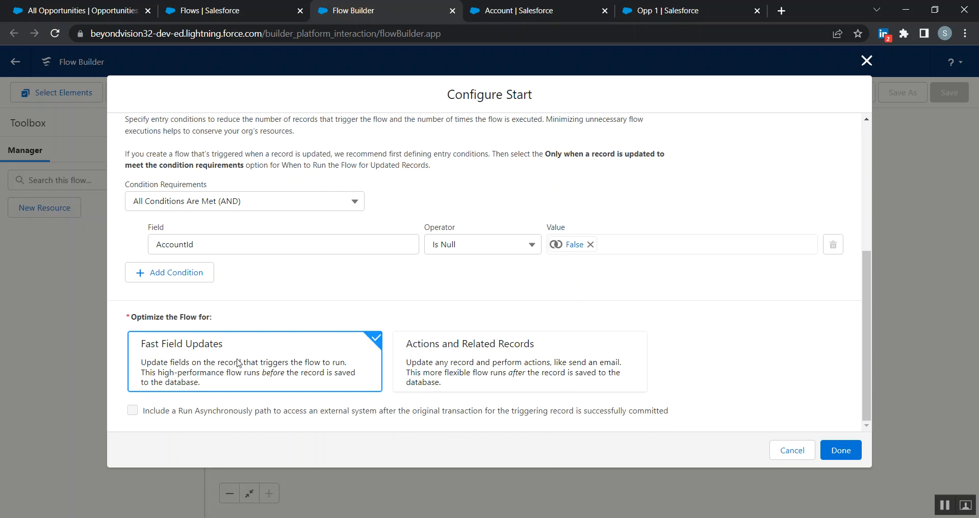
{"action": "scroll", "coordinate": [154, 205], "scroll_direction": "up", "scroll_amount": 3}
{"action": "scroll", "coordinate": [154, 206], "scroll_direction": "up", "scroll_amount": 2}
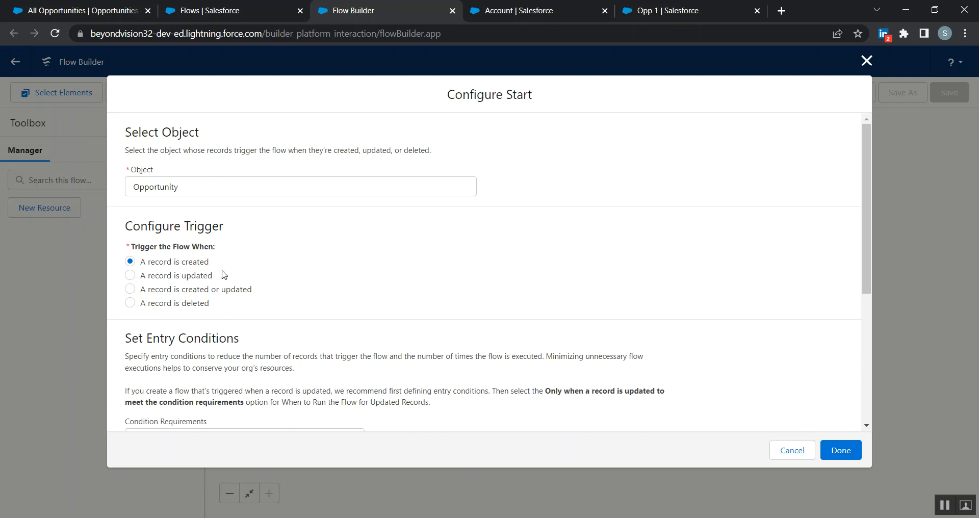
{"action": "scroll", "coordinate": [224, 276], "scroll_direction": "down", "scroll_amount": 1}
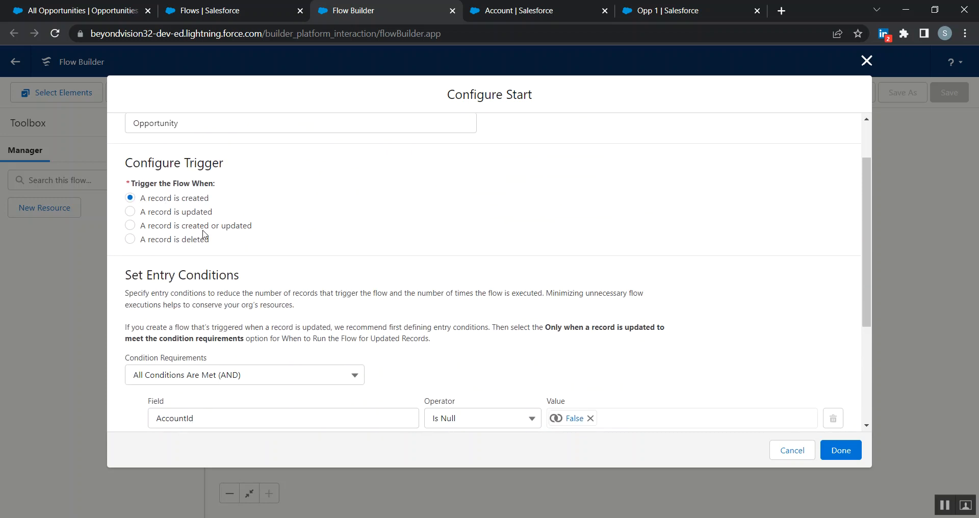
{"action": "scroll", "coordinate": [203, 238], "scroll_direction": "up", "scroll_amount": 1}
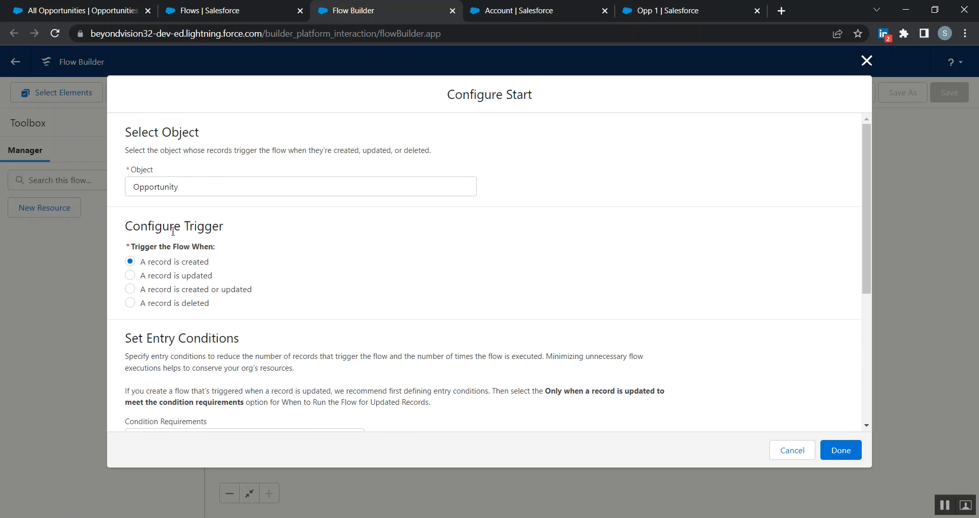
Confirm the flow's start configuration and return to the flow canvas
{"action": "scroll", "coordinate": [210, 303], "scroll_direction": "down", "scroll_amount": 4}
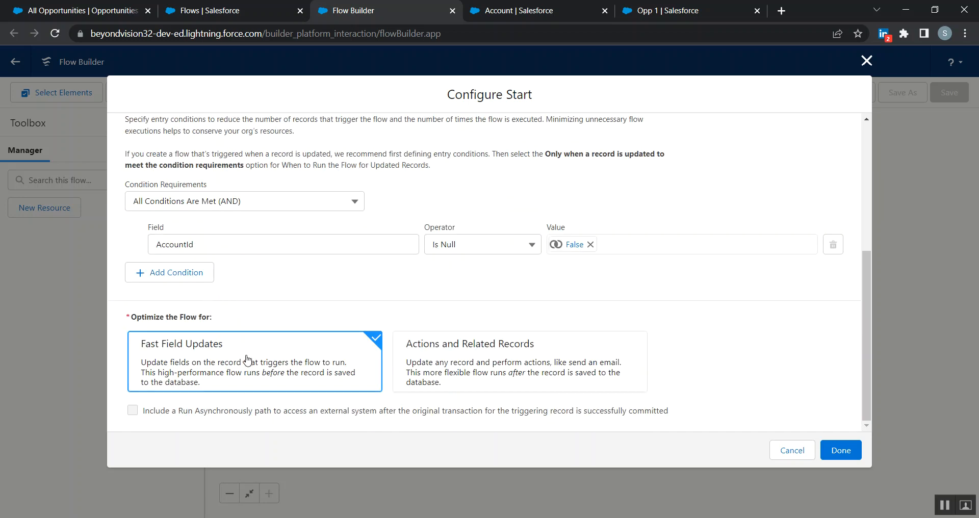
{"action": "left_click", "coordinate": [841, 450]}
{"action": "left_click_drag", "start_coordinate": [543, 163], "coordinate": [290, 161]}
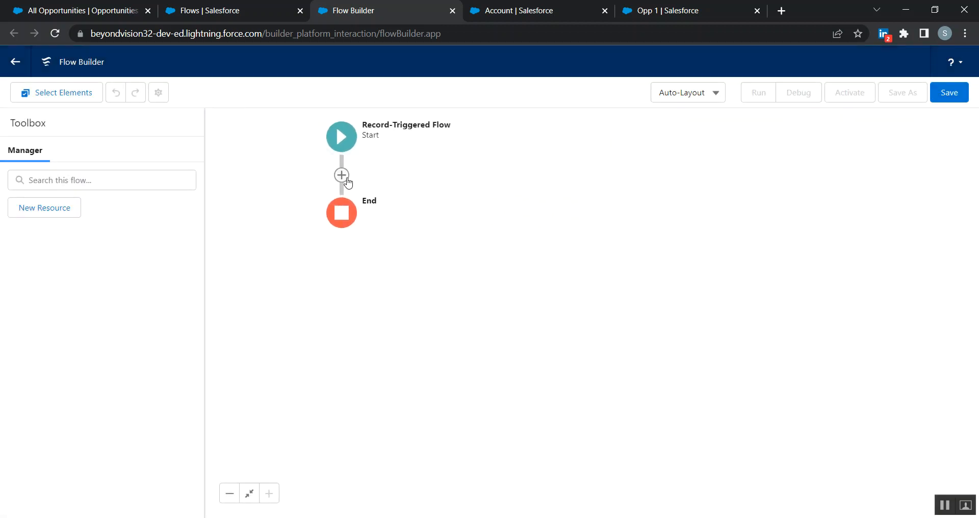
Add a Get Records element between the Start and End of the flow
{"action": "left_click", "coordinate": [341, 175]}
{"action": "scroll", "coordinate": [330, 285], "scroll_direction": "down", "scroll_amount": 3}
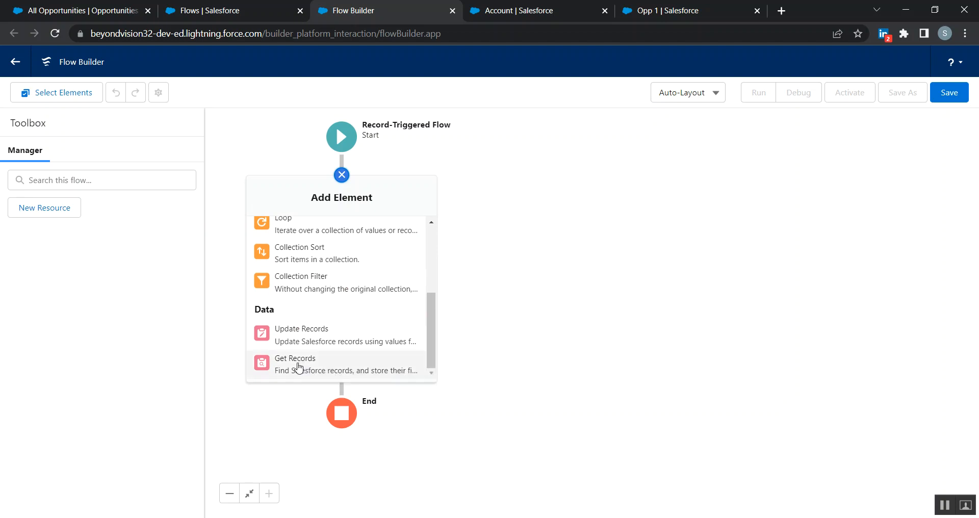
{"action": "left_click", "coordinate": [298, 363]}
Label the Get Records element "Get Opportunities" and let its API name fill in from the label
{"action": "left_click", "coordinate": [330, 222]}
{"action": "key", "text": "Caps_Lock"}
{"action": "type", "text": "G"}
{"action": "key", "text": "Caps_Lock"}
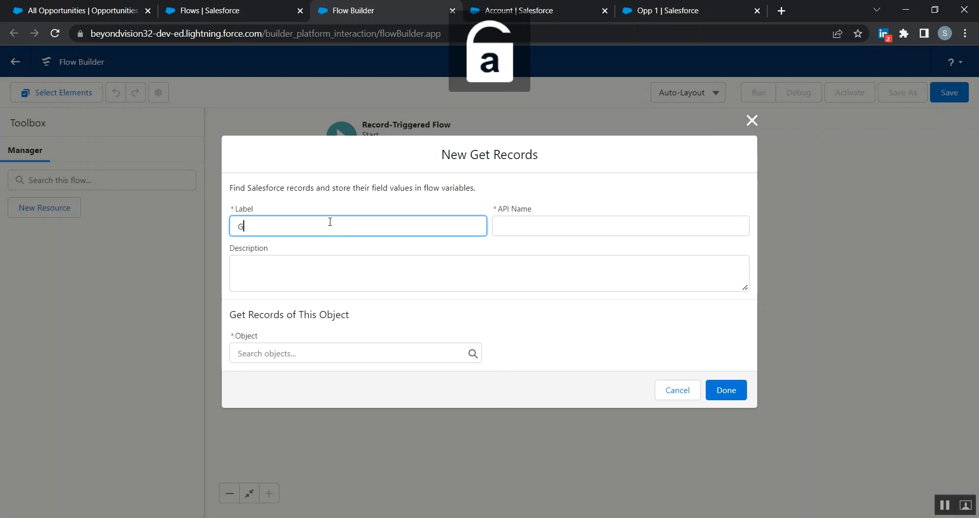
{"action": "type", "text": "et"}
{"action": "key", "text": "Caps_Lock"}
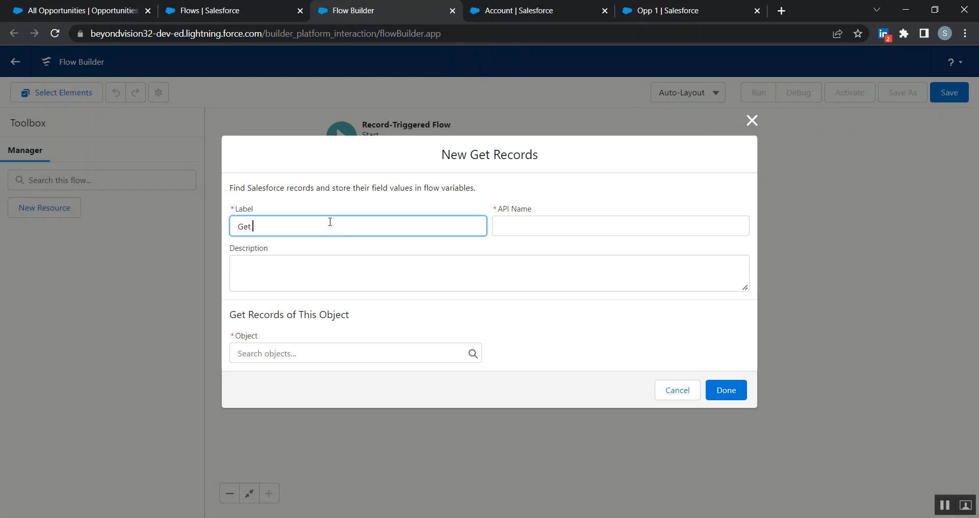
{"action": "type", "text": "OP"}
{"action": "key", "text": "Caps_Lock"}
{"action": "type", "text": "pp"}
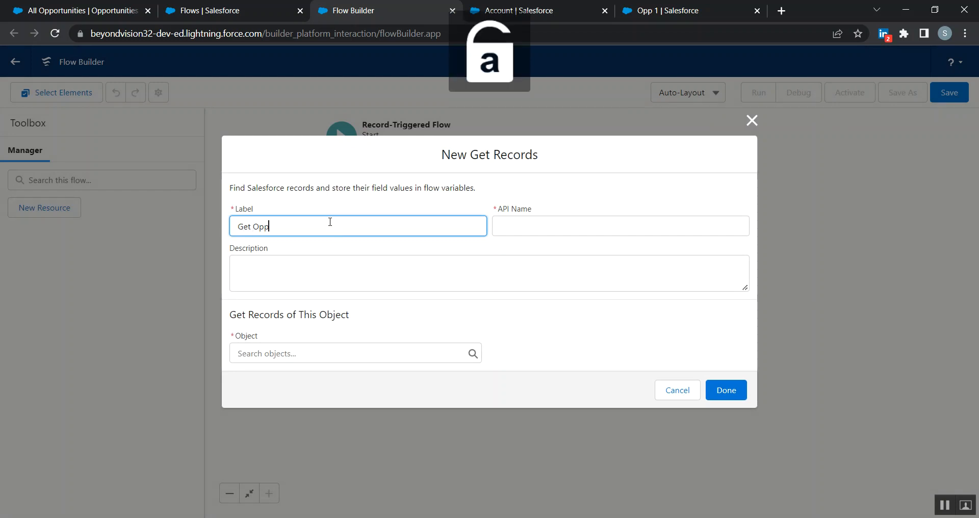
{"action": "type", "text": "ortunities"}
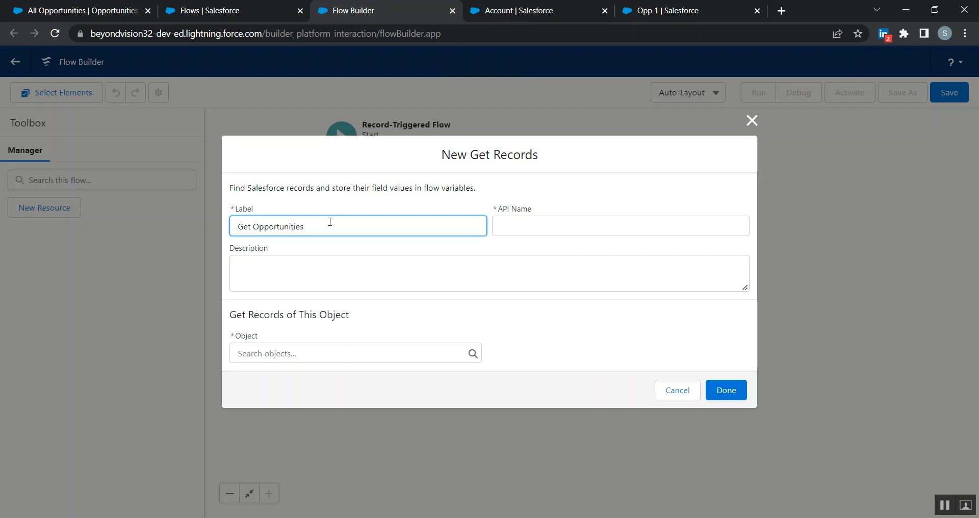
{"action": "left_click", "coordinate": [361, 201]}
Set Opportunity as the object whose records the element retrieves
{"action": "left_click", "coordinate": [319, 360]}
{"action": "type", "text": "opp"}
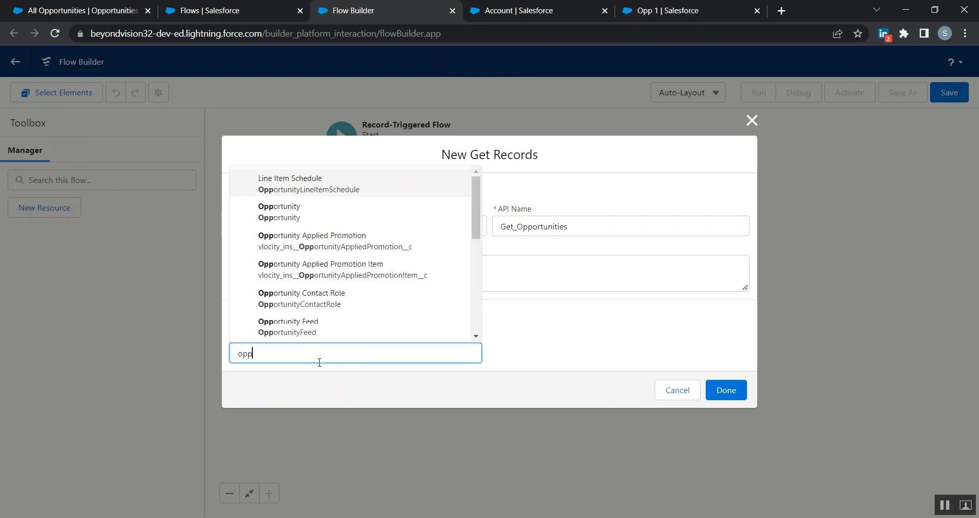
{"action": "left_click", "coordinate": [298, 211]}
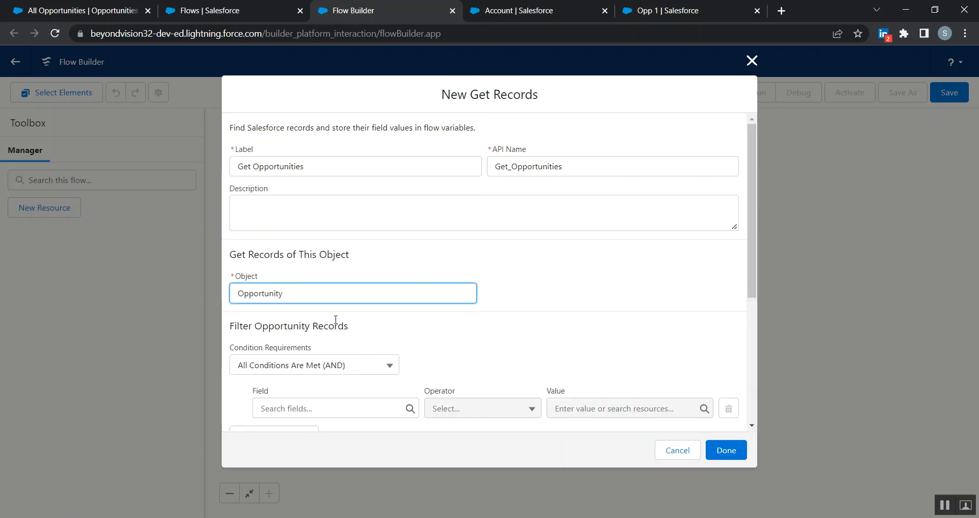
Filter the opportunity records with the condition AccountId Equals $Record > Account ID
{"action": "scroll", "coordinate": [336, 320], "scroll_direction": "down", "scroll_amount": 4}
{"action": "scroll", "coordinate": [339, 235], "scroll_direction": "up", "scroll_amount": 3}
{"action": "left_click", "coordinate": [332, 348]}
{"action": "type", "text": "acc"}
{"action": "left_click", "coordinate": [317, 320]}
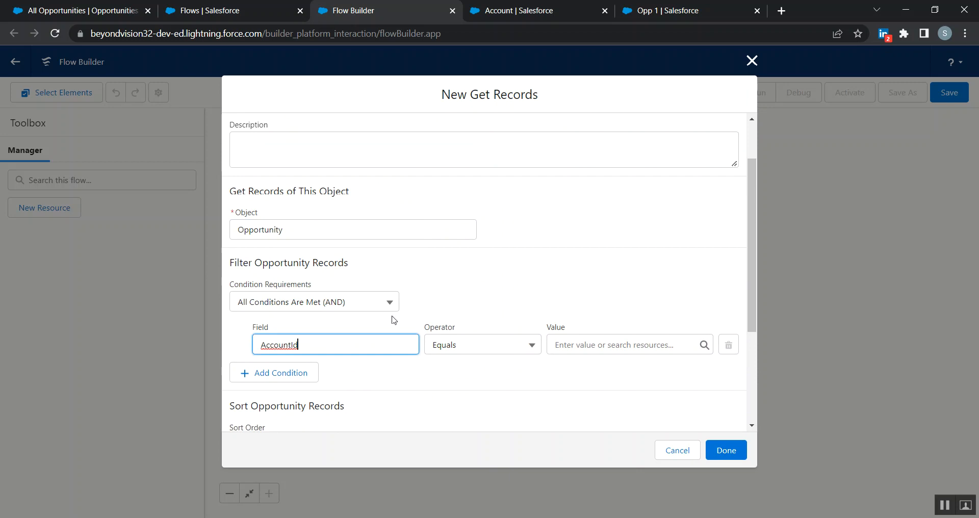
{"action": "left_click", "coordinate": [589, 345]}
{"action": "type", "text": "rec"}
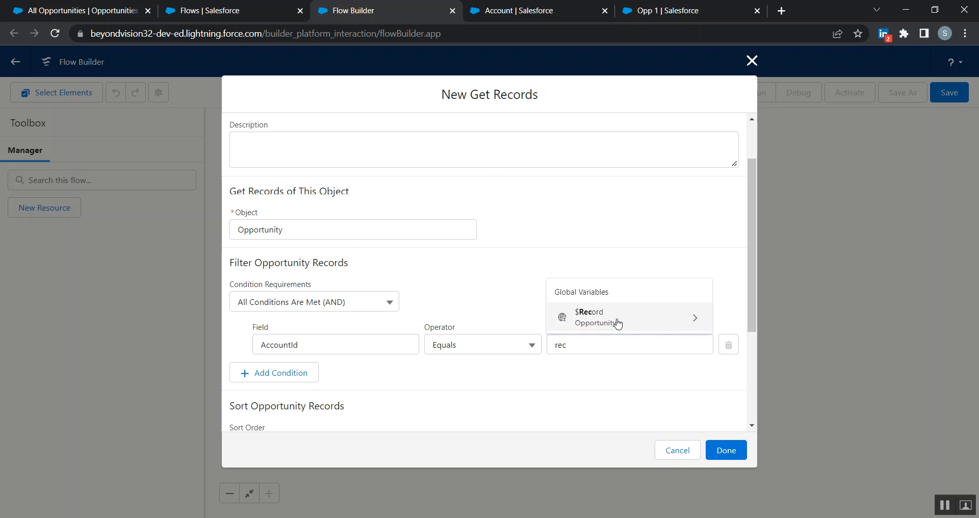
{"action": "left_click", "coordinate": [617, 323]}
{"action": "type", "text": "acc"}
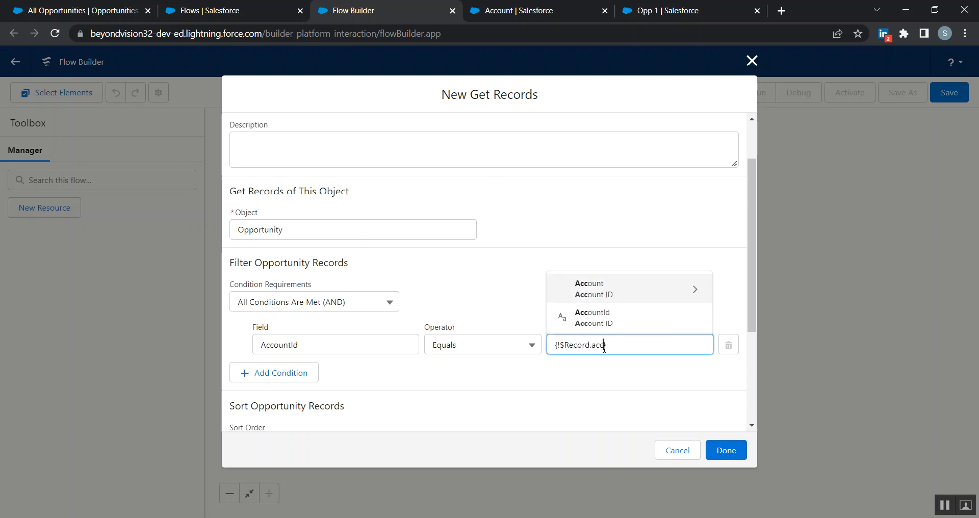
{"action": "left_click", "coordinate": [609, 324]}
{"action": "left_click", "coordinate": [541, 294]}
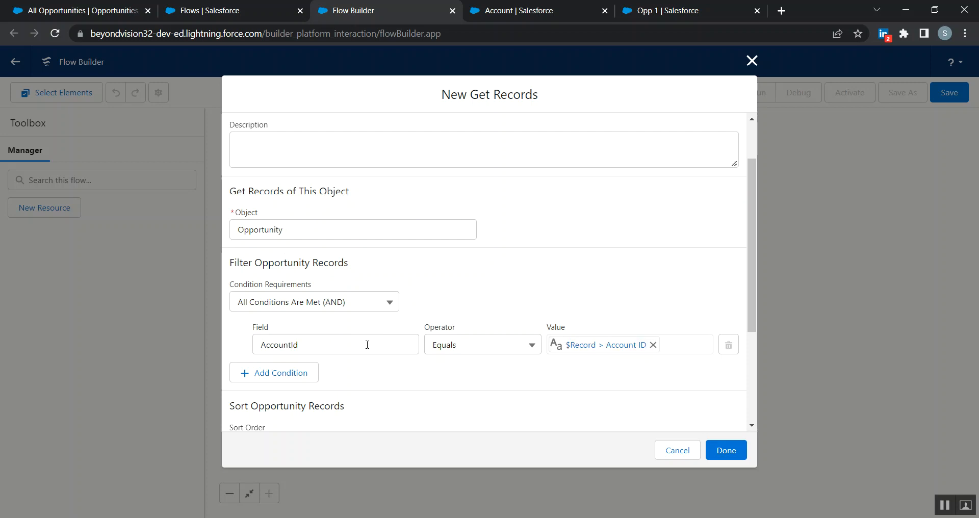
Add a second filter condition: StageName Does Not Equal Closed Won
{"action": "scroll", "coordinate": [655, 316], "scroll_direction": "down", "scroll_amount": 1}
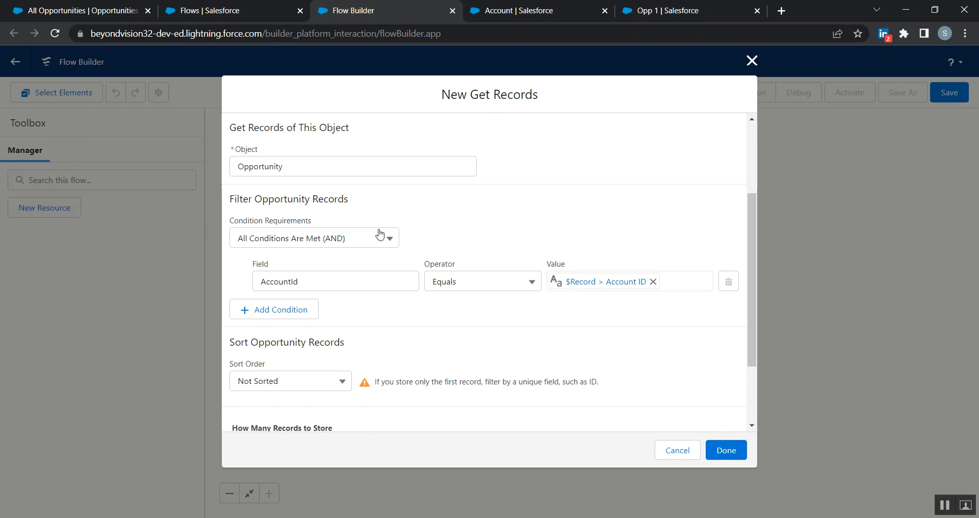
{"action": "left_click", "coordinate": [303, 311]}
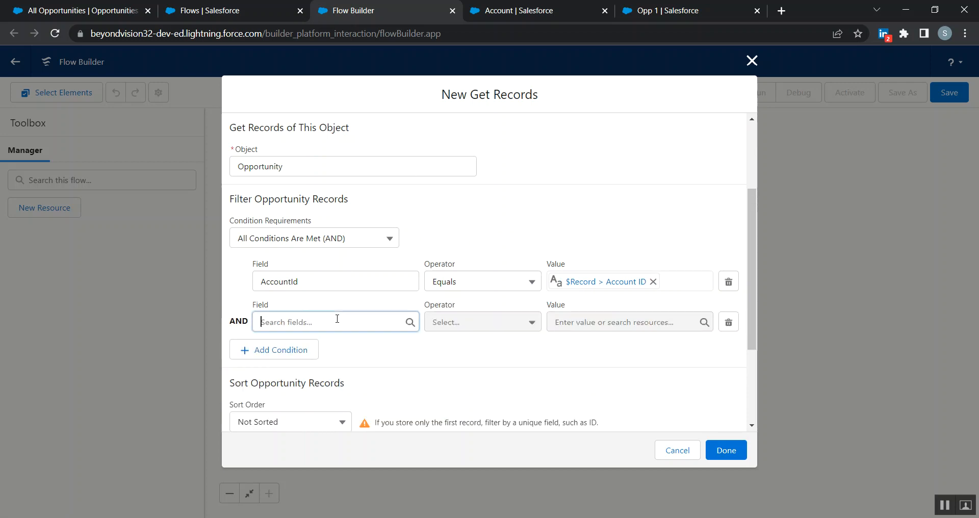
{"action": "left_click", "coordinate": [336, 320]}
{"action": "type", "text": "stag"}
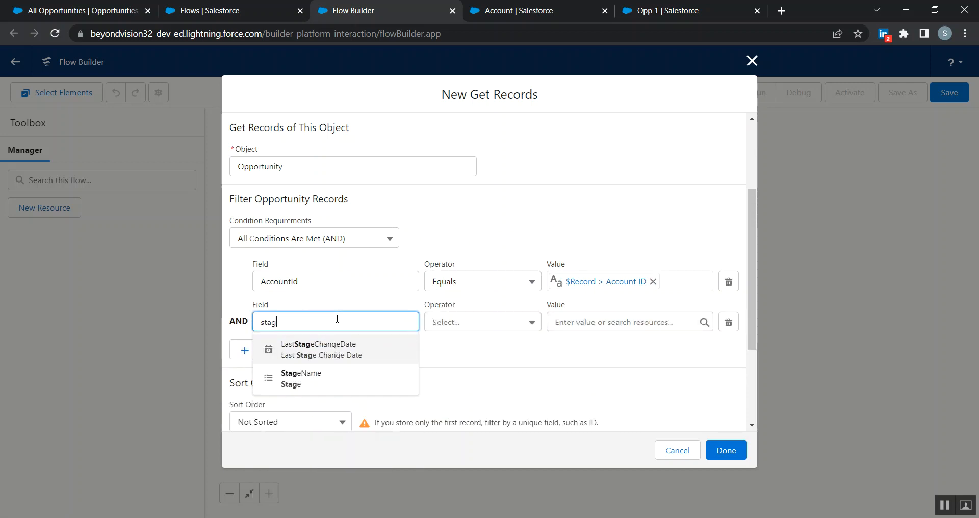
{"action": "type", "text": "e"}
{"action": "left_click", "coordinate": [306, 378]}
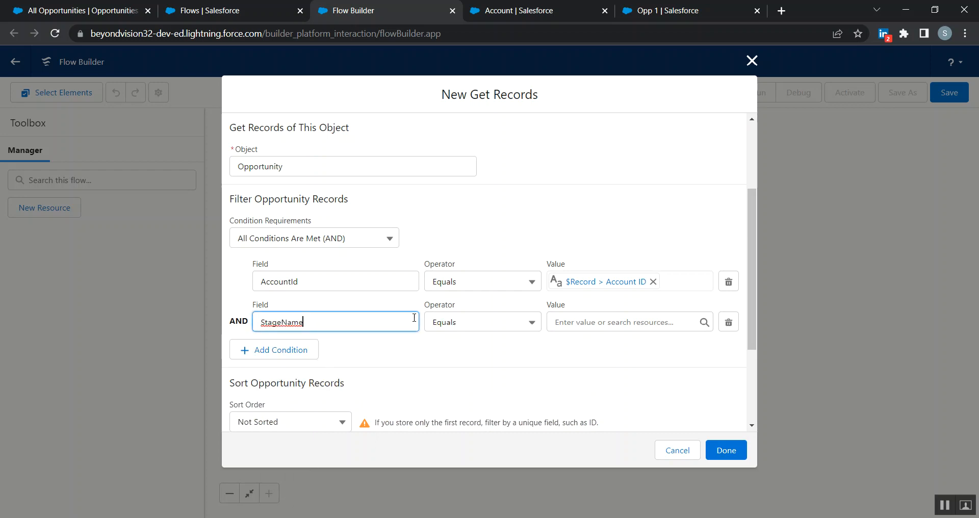
{"action": "left_click", "coordinate": [498, 322]}
{"action": "left_click", "coordinate": [492, 371]}
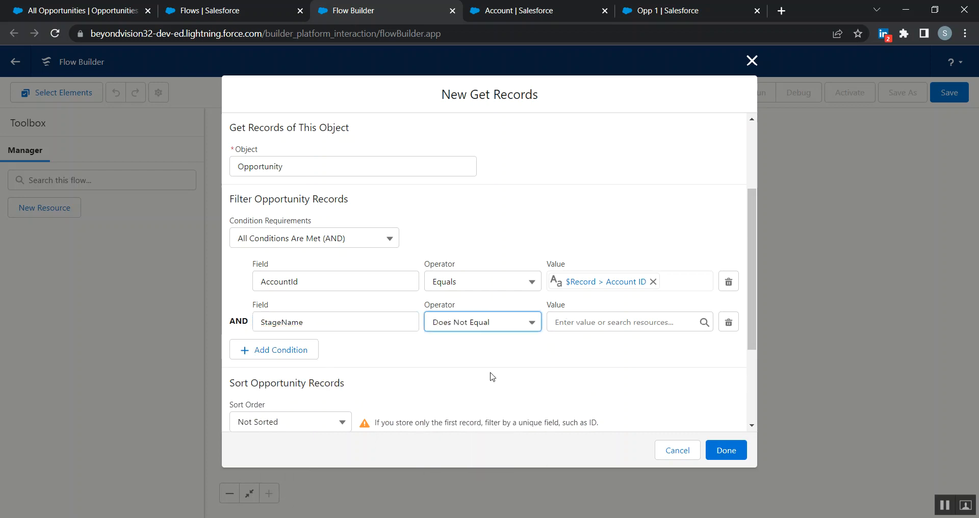
{"action": "left_click", "coordinate": [615, 322]}
{"action": "type", "text": "c"}
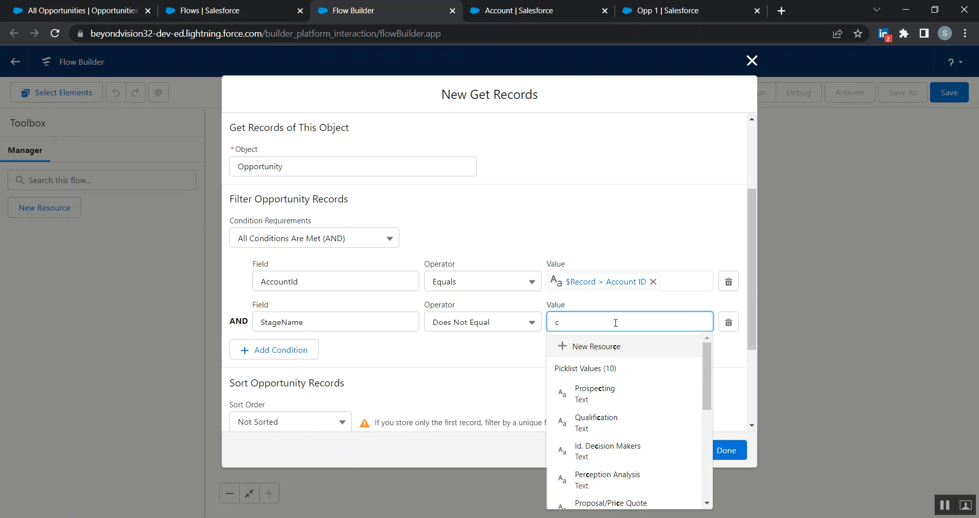
{"action": "type", "text": "lose"}
{"action": "left_click", "coordinate": [611, 364]}
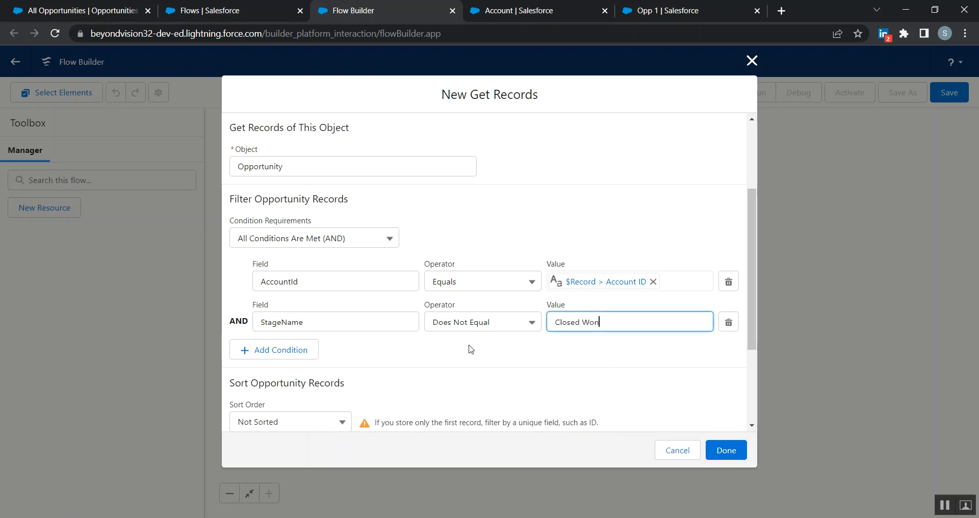
{"action": "scroll", "coordinate": [463, 348], "scroll_direction": "down", "scroll_amount": 2}
{"action": "scroll", "coordinate": [395, 320], "scroll_direction": "up", "scroll_amount": 2}
{"action": "scroll", "coordinate": [396, 311], "scroll_direction": "down", "scroll_amount": 1}
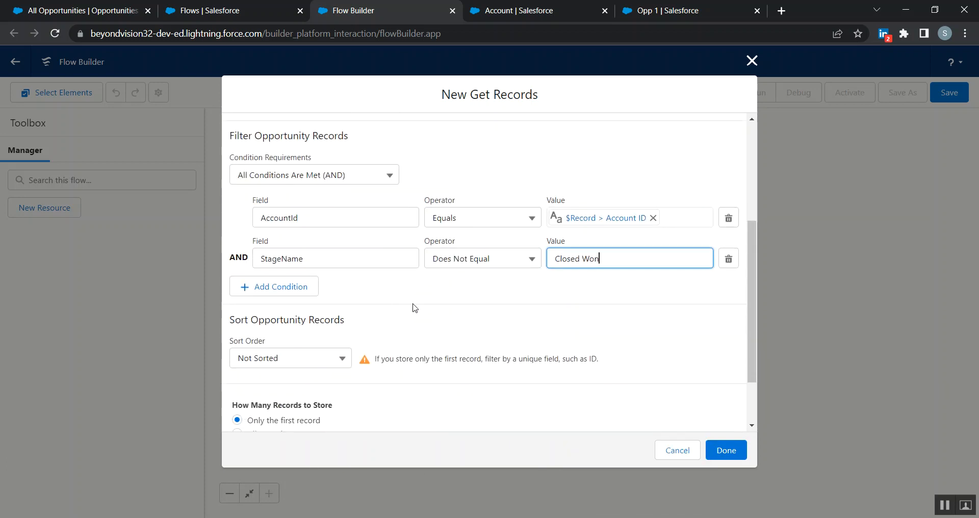
{"action": "left_click", "coordinate": [535, 289]}
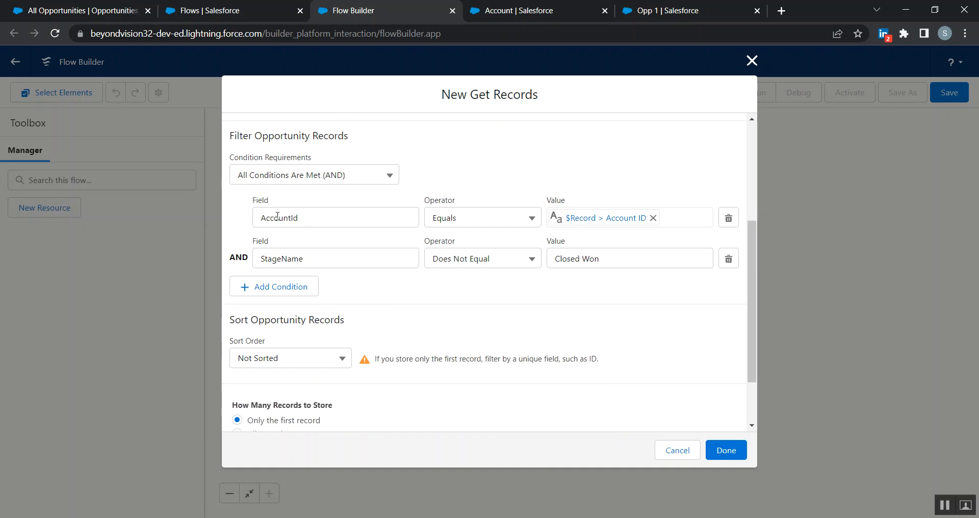
Add a third filter condition: StageName Does Not Equal Closed Lost
{"action": "left_click", "coordinate": [290, 287]}
{"action": "left_click", "coordinate": [313, 292]}
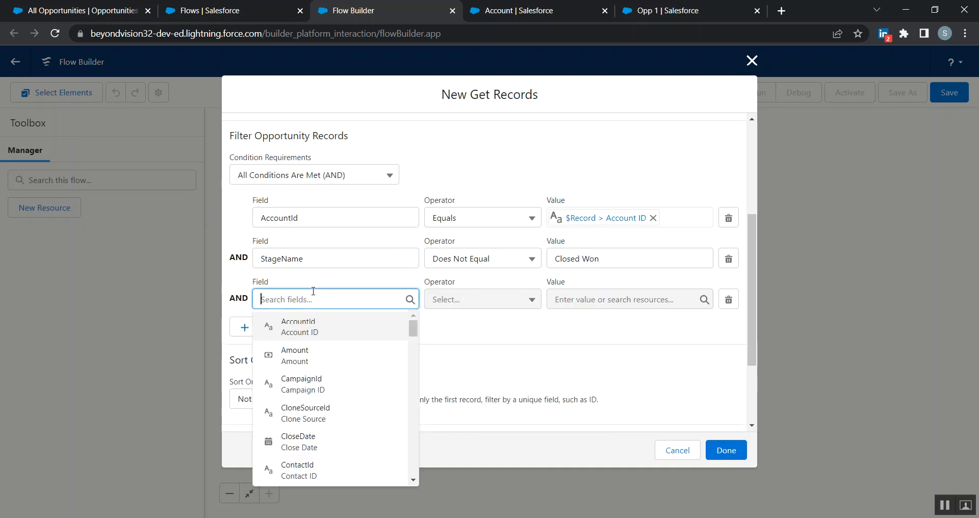
{"action": "type", "text": "satg"}
{"action": "key", "text": "BackSpace"}
{"action": "key", "text": "BackSpace"}
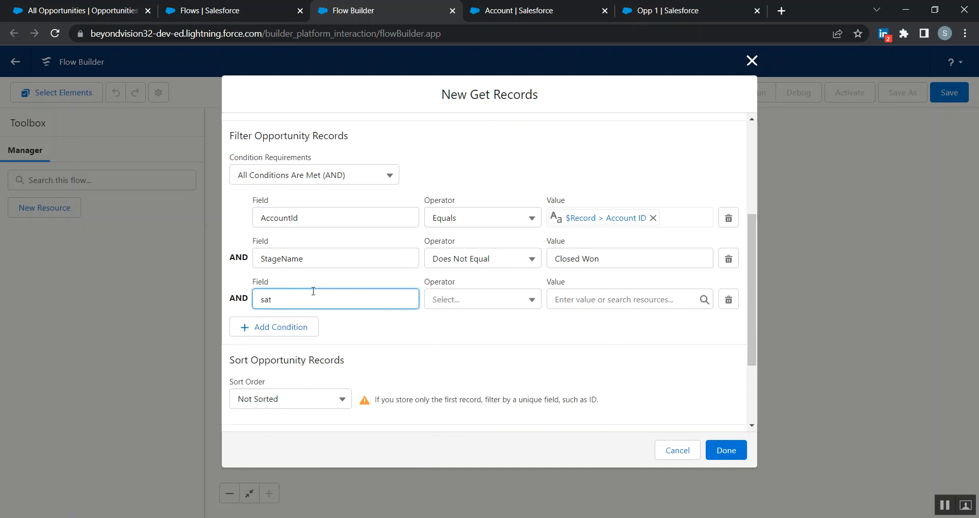
{"action": "key", "text": "BackSpace"}
{"action": "key", "text": "BackSpace"}
{"action": "type", "text": "tage"}
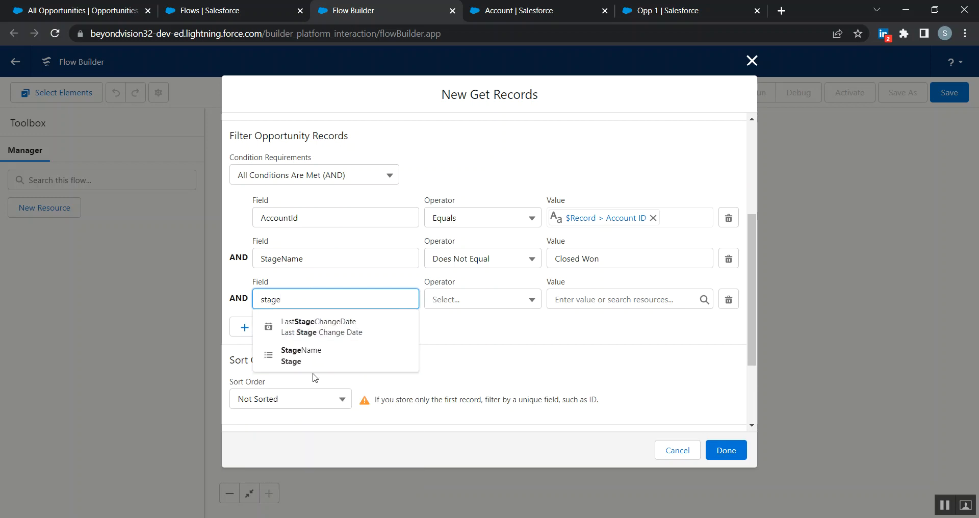
{"action": "left_click", "coordinate": [306, 352]}
{"action": "left_click", "coordinate": [479, 306]}
{"action": "left_click", "coordinate": [448, 346]}
{"action": "left_click", "coordinate": [593, 300]}
{"action": "type", "text": "close"}
{"action": "left_click", "coordinate": [594, 377]}
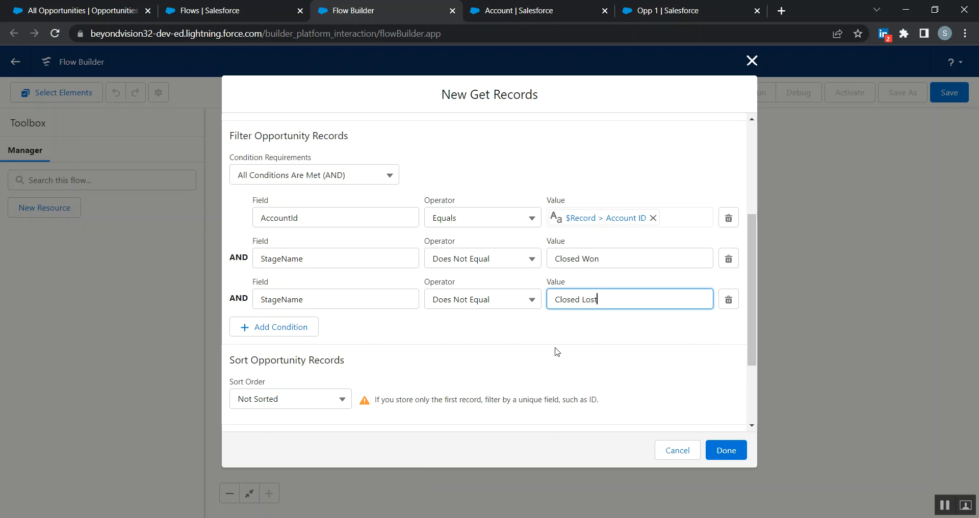
Review the opportunity filter conditions and choose to store only the first record
{"action": "scroll", "coordinate": [489, 335], "scroll_direction": "up", "scroll_amount": 4}
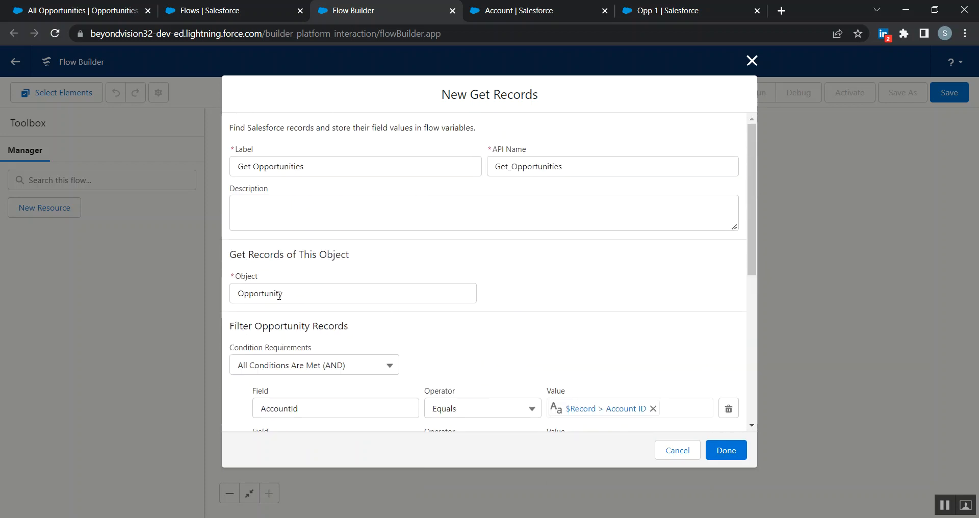
{"action": "scroll", "coordinate": [327, 278], "scroll_direction": "down", "scroll_amount": 3}
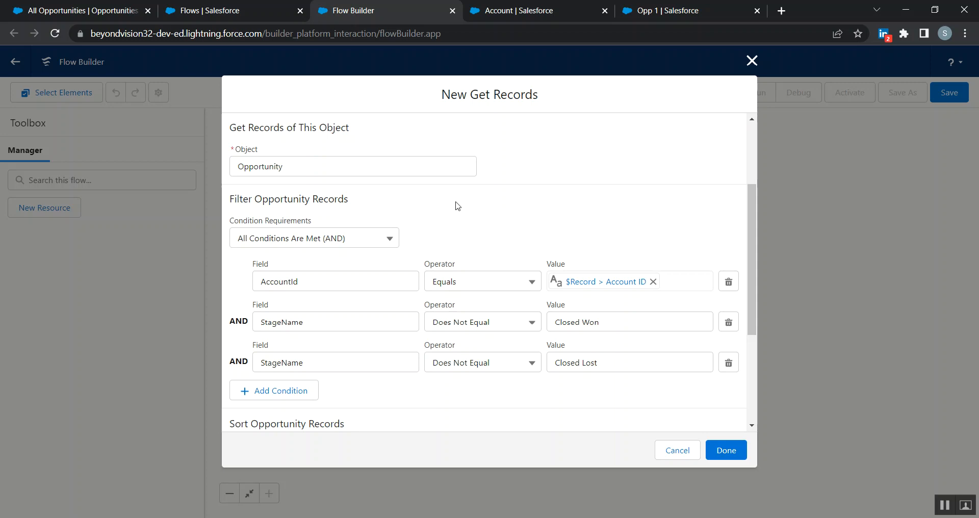
{"action": "scroll", "coordinate": [561, 278], "scroll_direction": "down", "scroll_amount": 1}
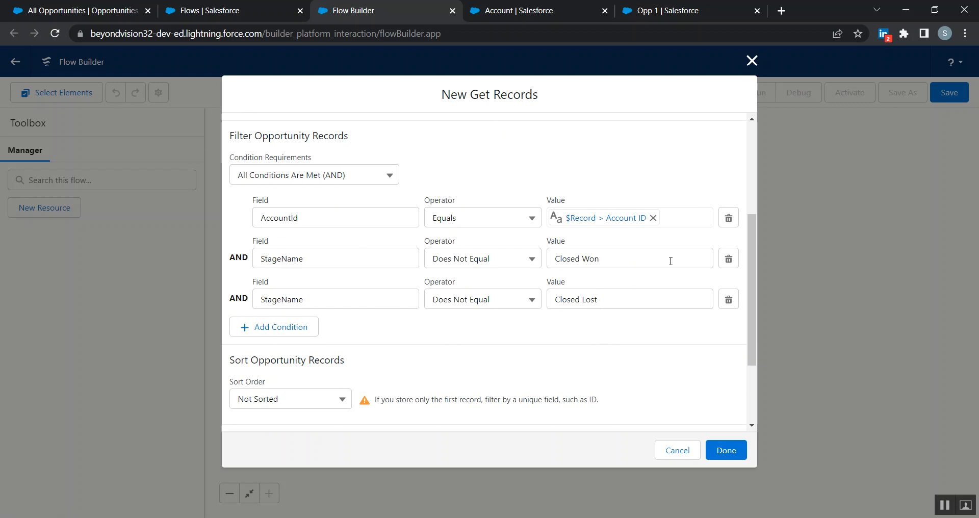
{"action": "scroll", "coordinate": [546, 316], "scroll_direction": "down", "scroll_amount": 2}
{"action": "scroll", "coordinate": [441, 231], "scroll_direction": "up", "scroll_amount": 2}
{"action": "scroll", "coordinate": [333, 326], "scroll_direction": "down", "scroll_amount": 3}
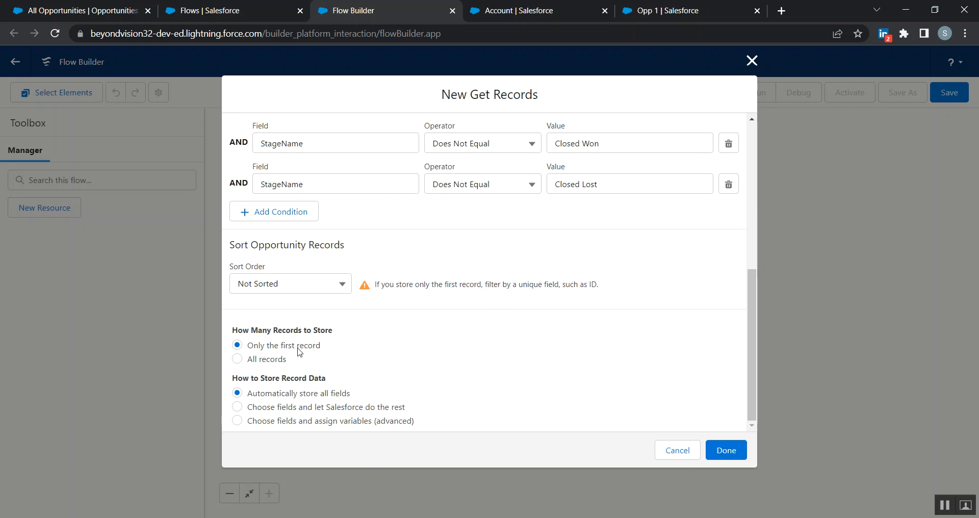
{"action": "left_click", "coordinate": [261, 363]}
{"action": "left_click", "coordinate": [263, 346]}
{"action": "left_click", "coordinate": [266, 361]}
{"action": "left_click", "coordinate": [275, 349]}
{"action": "left_click_drag", "start_coordinate": [249, 346], "coordinate": [330, 349]}
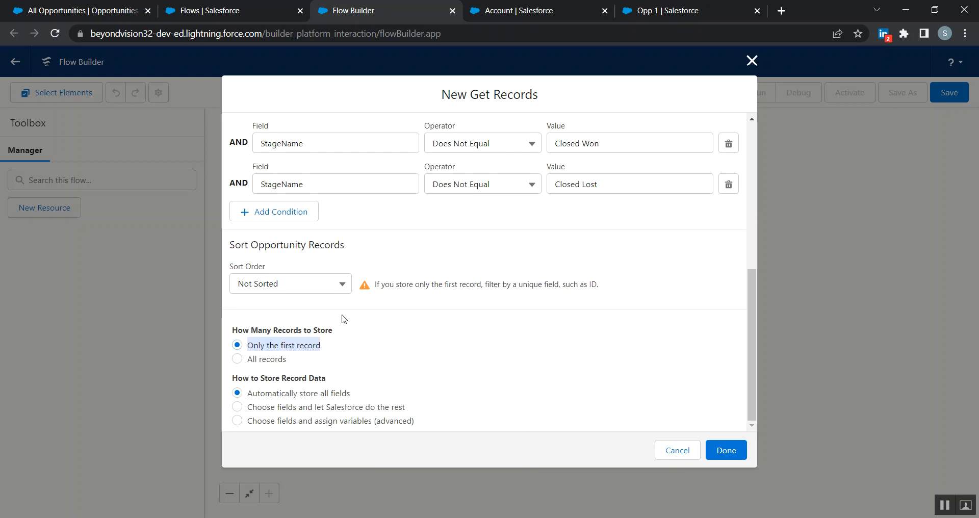
Recheck the filter and storage settings, and finish the Get Opportunities element
{"action": "scroll", "coordinate": [454, 301], "scroll_direction": "up", "scroll_amount": 2}
{"action": "scroll", "coordinate": [439, 307], "scroll_direction": "down", "scroll_amount": 2}
{"action": "scroll", "coordinate": [408, 309], "scroll_direction": "up", "scroll_amount": 5}
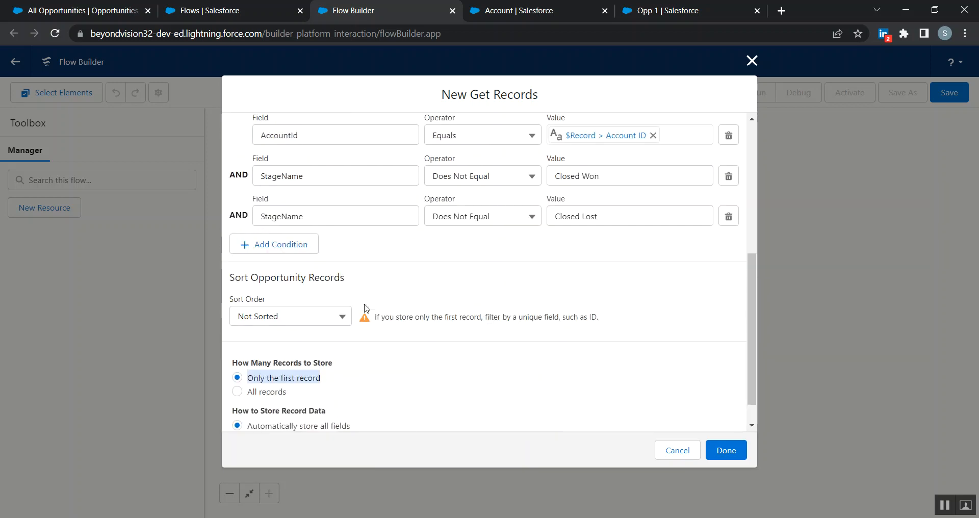
{"action": "scroll", "coordinate": [360, 315], "scroll_direction": "down", "scroll_amount": 2}
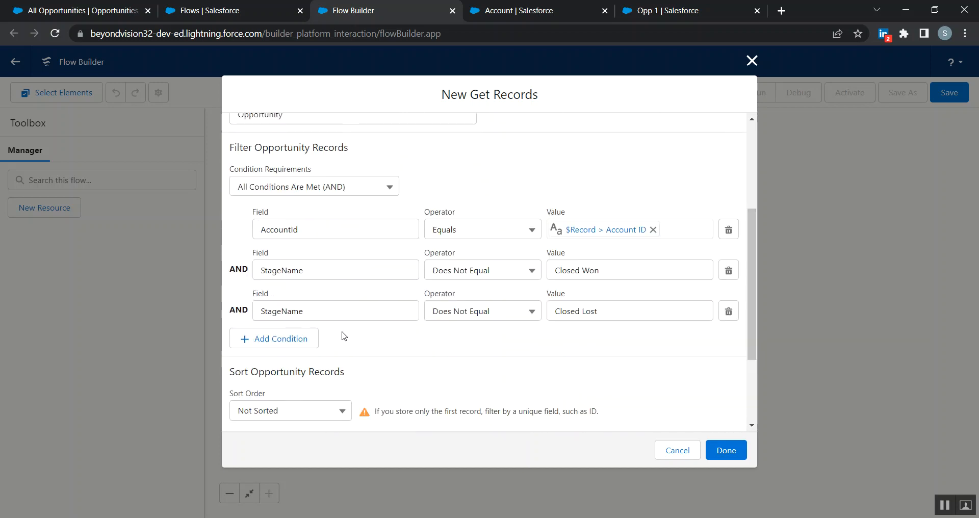
{"action": "scroll", "coordinate": [387, 299], "scroll_direction": "up", "scroll_amount": 3}
{"action": "scroll", "coordinate": [597, 365], "scroll_direction": "down", "scroll_amount": 5}
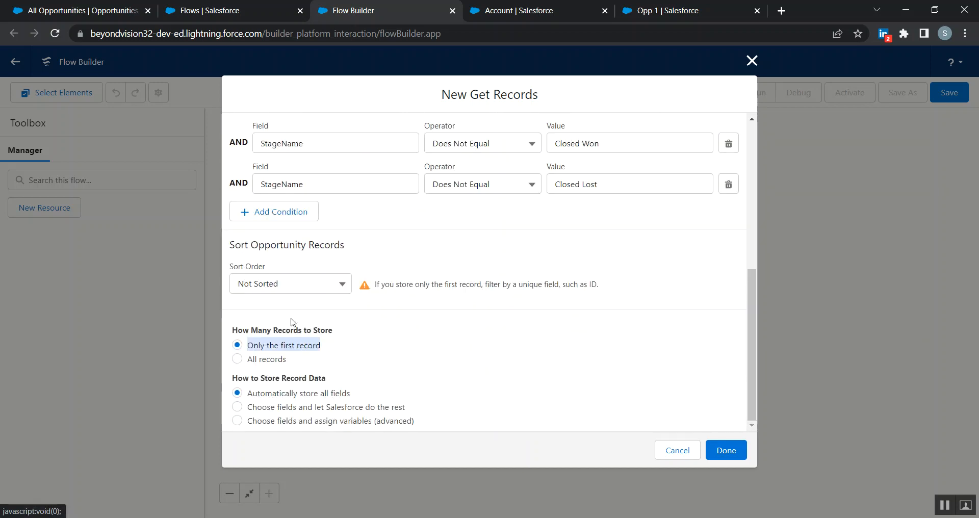
{"action": "left_click", "coordinate": [726, 450]}
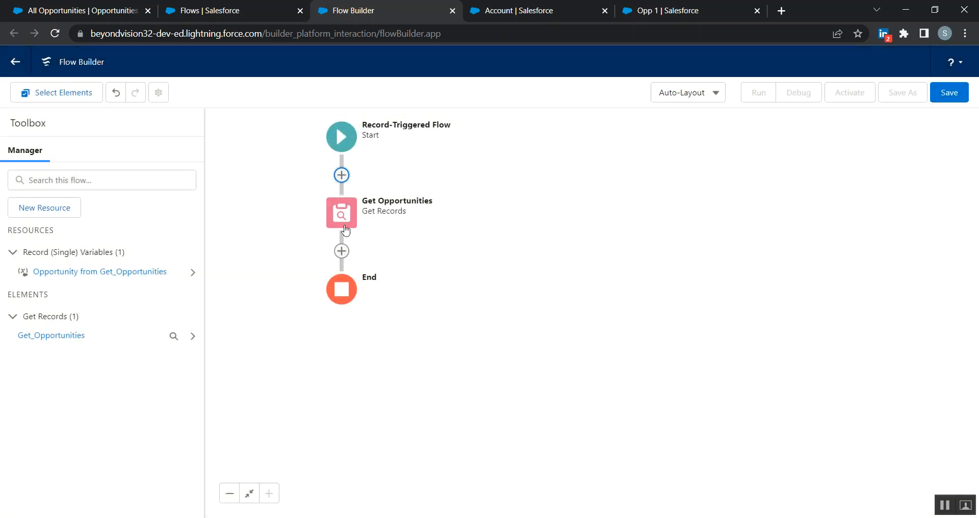
Add a Decision element after Get Opportunities, labelled Check if Opportunity Already Exist
{"action": "left_click", "coordinate": [341, 252]}
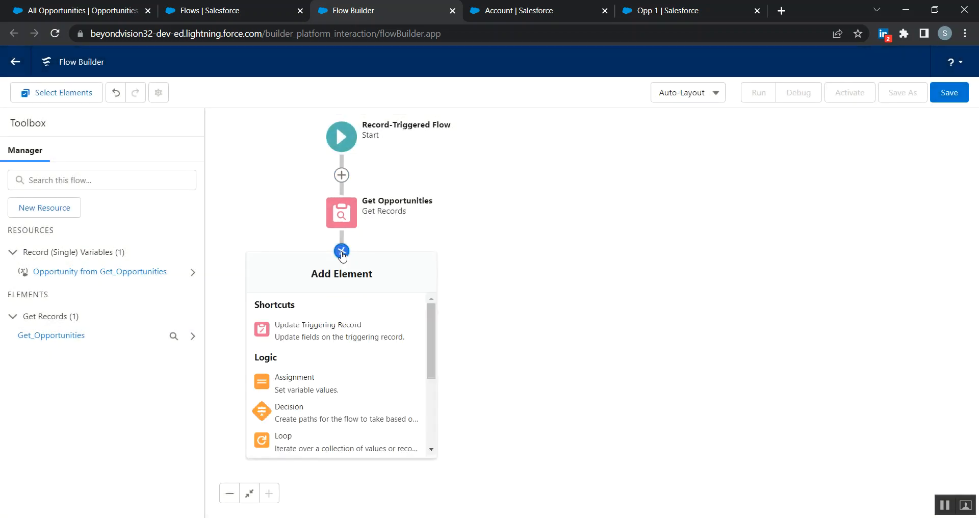
{"action": "scroll", "coordinate": [316, 361], "scroll_direction": "down", "scroll_amount": 2}
{"action": "left_click", "coordinate": [315, 355]}
{"action": "type", "text": "Check "}
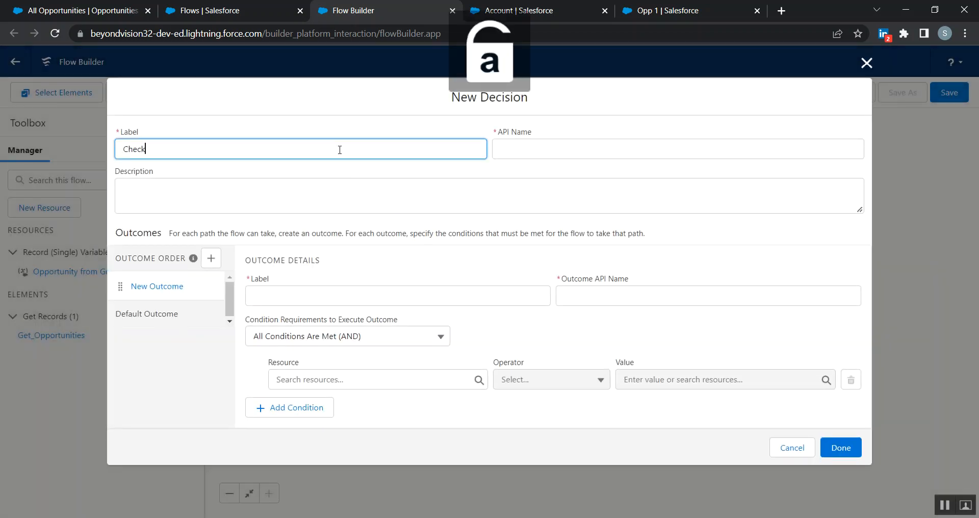
{"action": "type", "text": "if Opportunity Already Ex"}
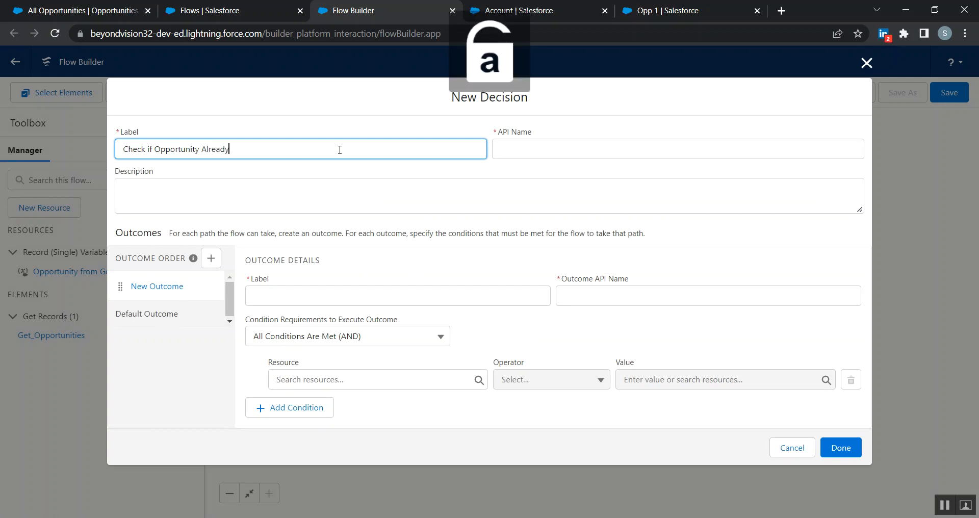
{"action": "left_click", "coordinate": [331, 117]}
Label the decision's first outcome Already Exist
{"action": "left_click", "coordinate": [334, 296]}
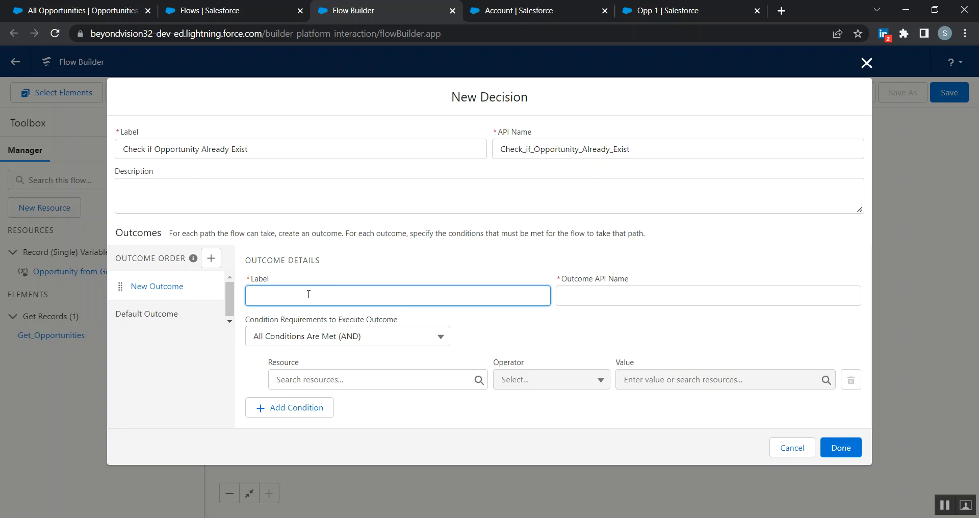
{"action": "key", "text": "Caps_Lock"}
{"action": "type", "text": "A"}
{"action": "key", "text": "Caps_Lock"}
{"action": "type", "text": "lready"}
{"action": "key", "text": "Caps_Lock"}
{"action": "type", "text": "E"}
{"action": "key", "text": "Caps_Lock"}
{"action": "type", "text": "xis"}
Rename the decision's default outcome as No Opportunity Found
{"action": "left_click", "coordinate": [153, 314]}
{"action": "triple_click", "coordinate": [343, 294]}
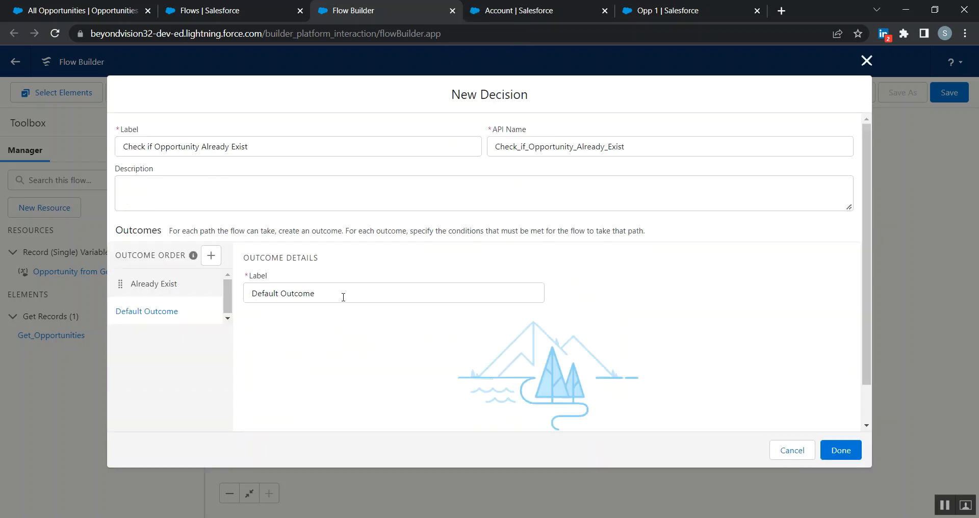
{"action": "key", "text": "Caps_Lock"}
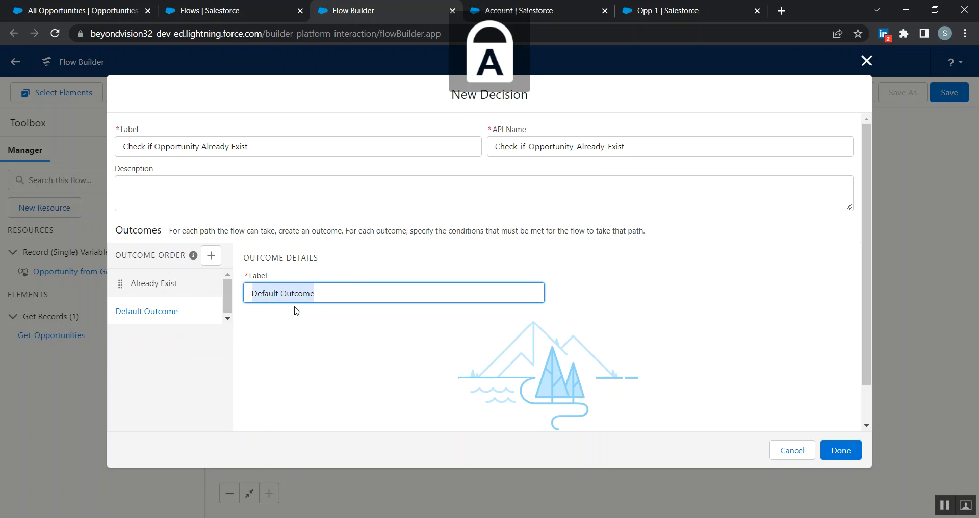
{"action": "type", "text": "N"}
{"action": "key", "text": "Caps_Lock"}
{"action": "type", "text": "o Opoo"}
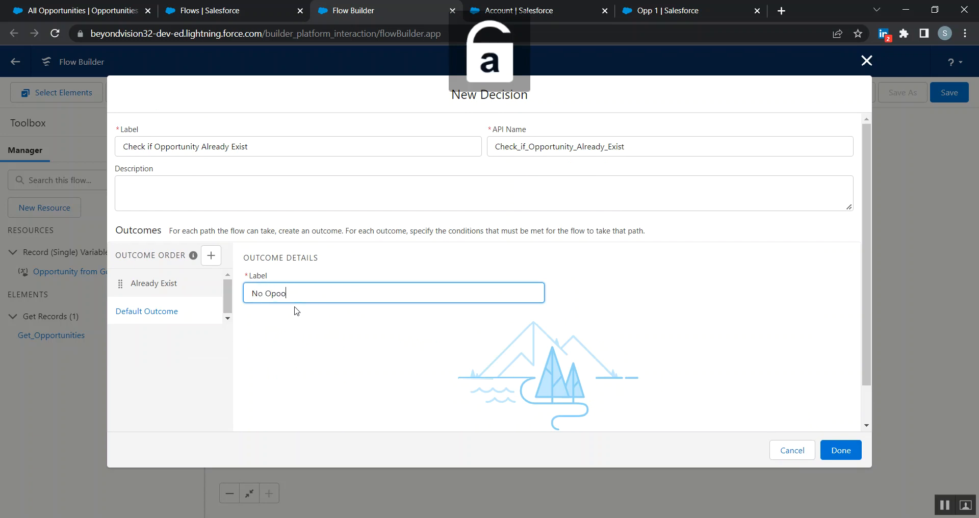
{"action": "key", "text": "BackSpace"}
{"action": "key", "text": "BackSpace"}
{"action": "type", "text": "portunity"}
{"action": "key", "text": "Caps_Lock"}
{"action": "type", "text": "F"}
{"action": "key", "text": "Caps_Lock"}
{"action": "type", "text": "ou"}
{"action": "left_click", "coordinate": [169, 284]}
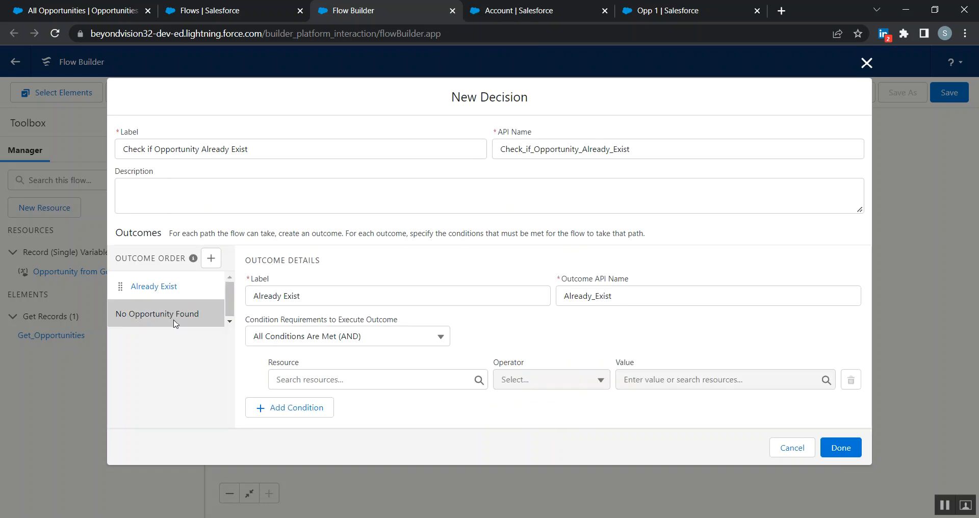
{"action": "left_click", "coordinate": [179, 314]}
{"action": "left_click_drag", "start_coordinate": [363, 293], "coordinate": [301, 281]}
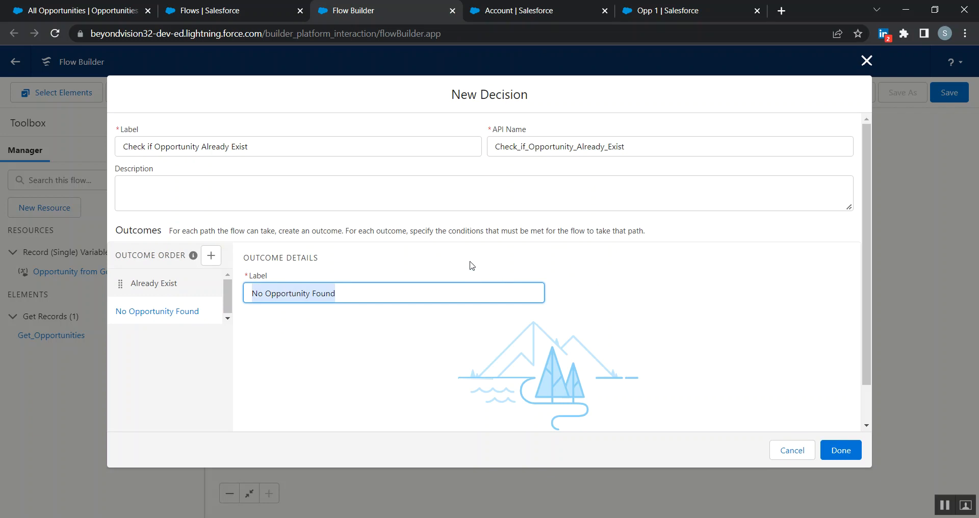
Set the Already Exist outcome's condition to Opportunity from Get_Opportunities Is Null False, and finish the decision
{"action": "left_click", "coordinate": [169, 281]}
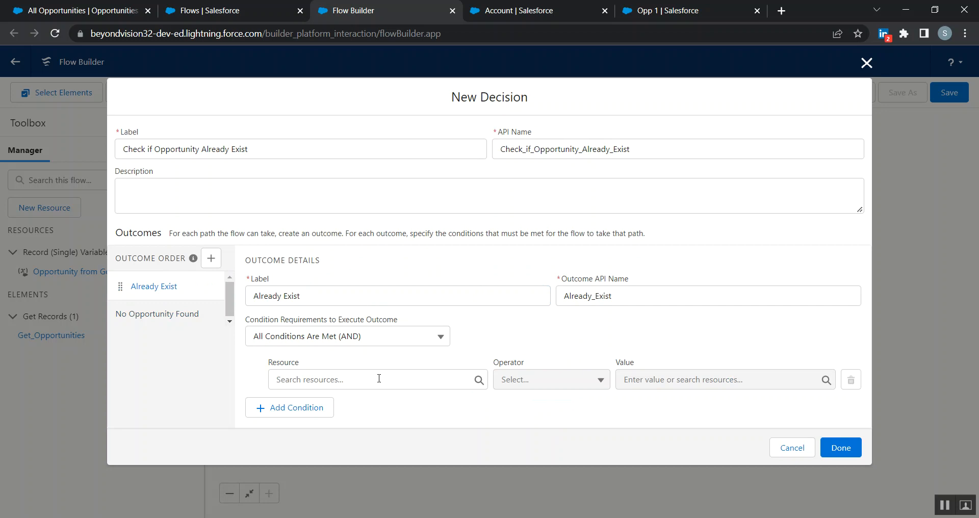
{"action": "left_click", "coordinate": [262, 295]}
{"action": "key", "text": "ctrl+a"}
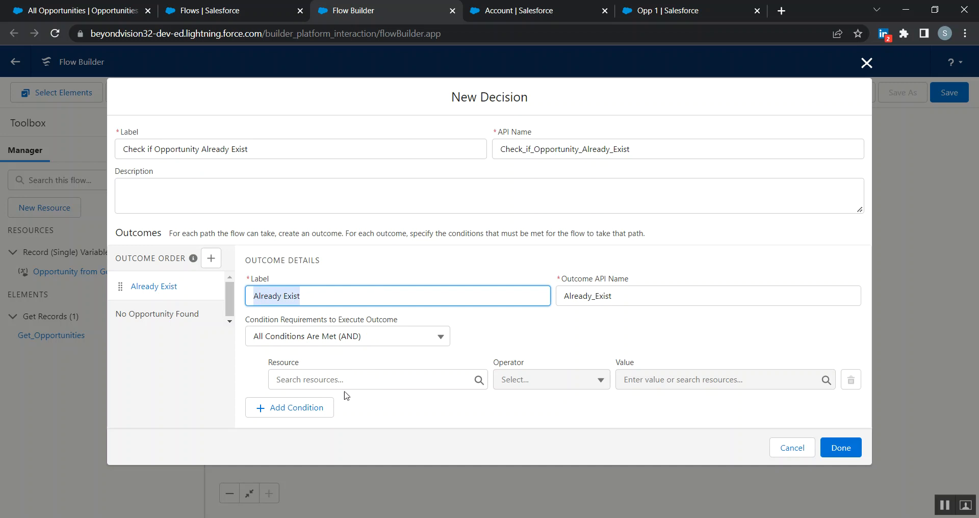
{"action": "left_click", "coordinate": [371, 380]}
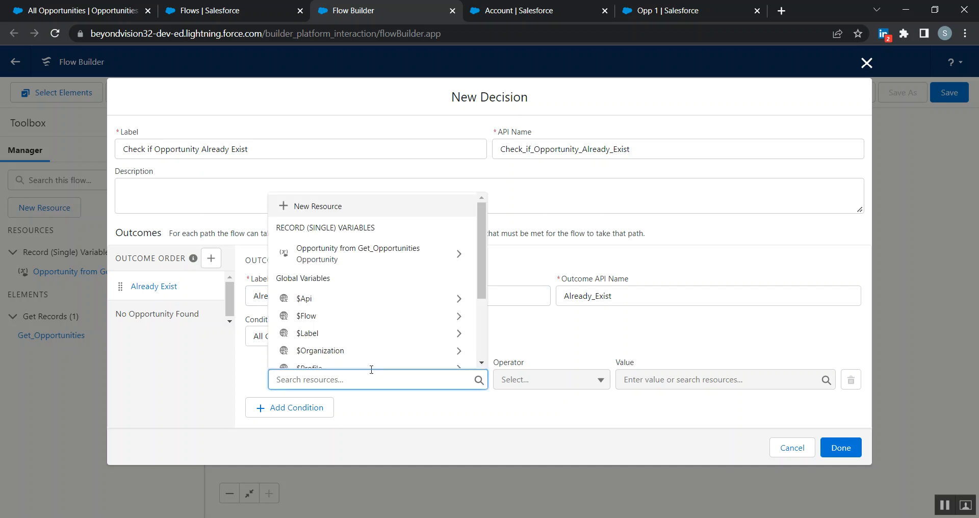
{"action": "left_click", "coordinate": [401, 253]}
{"action": "left_click", "coordinate": [559, 263]}
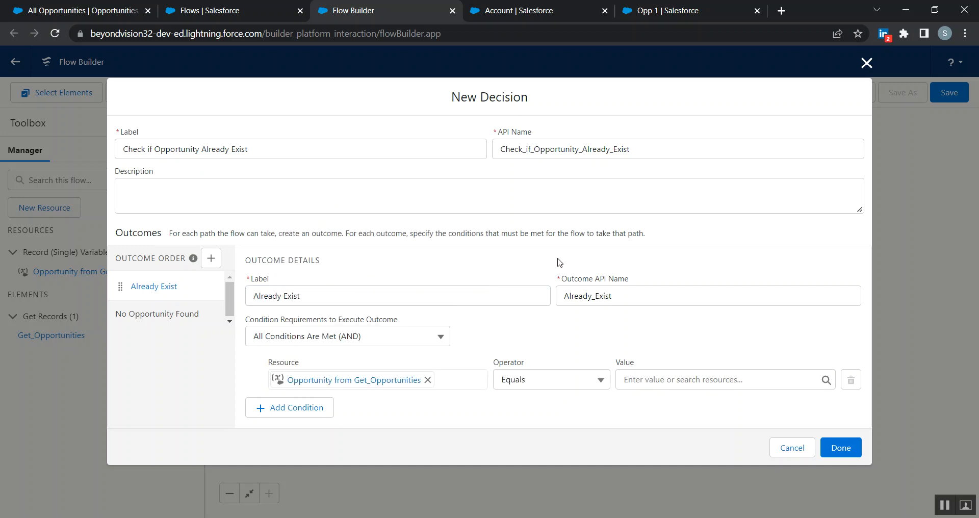
{"action": "left_click", "coordinate": [675, 376]}
{"action": "left_click", "coordinate": [566, 384]}
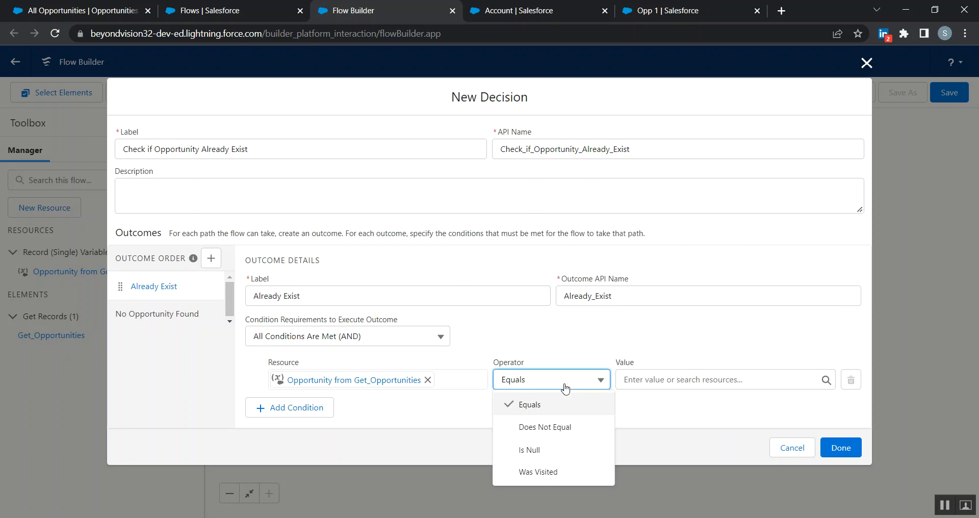
{"action": "left_click", "coordinate": [540, 453]}
{"action": "left_click", "coordinate": [673, 380]}
{"action": "type", "text": "fa"}
{"action": "left_click", "coordinate": [673, 357]}
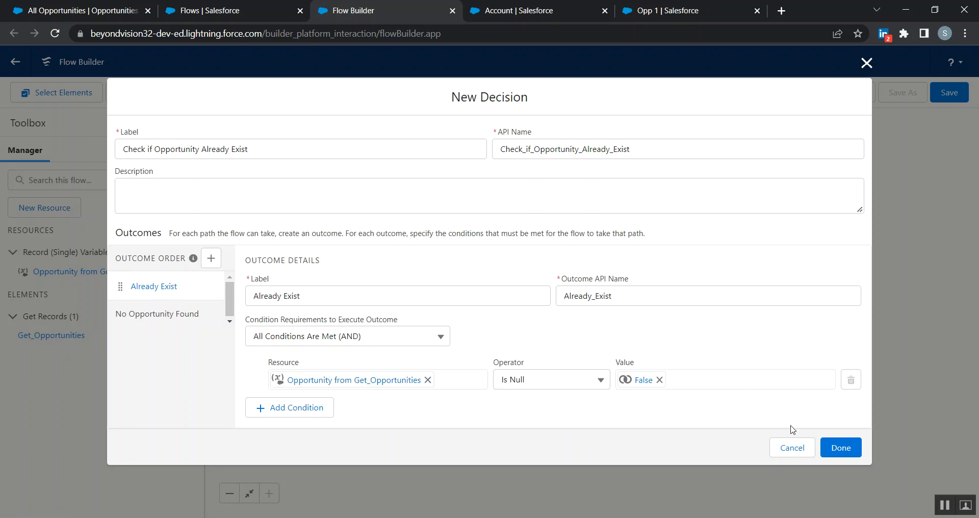
{"action": "left_click", "coordinate": [841, 447]}
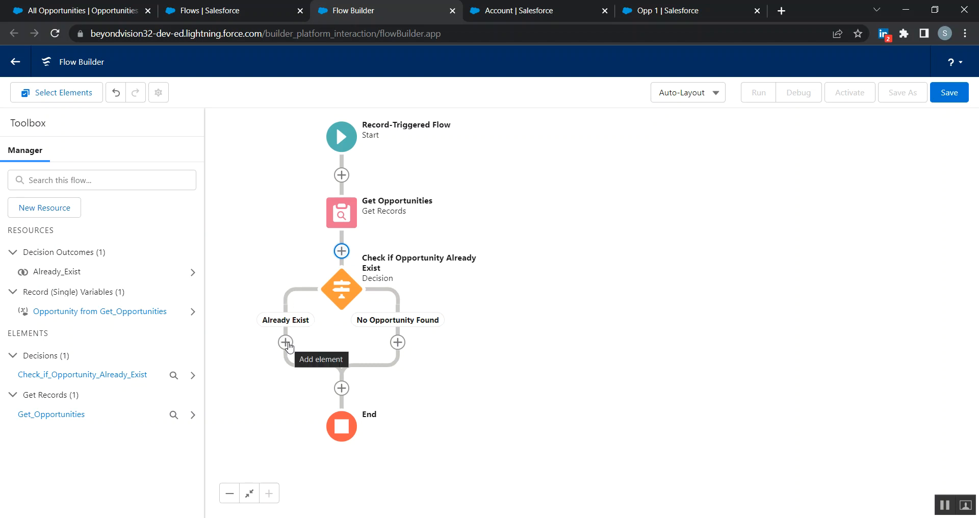
Add an Assignment element on the Already Exist path, labelled Assign Checkbox Field
{"action": "left_click_drag", "start_coordinate": [354, 146], "coordinate": [457, 152]}
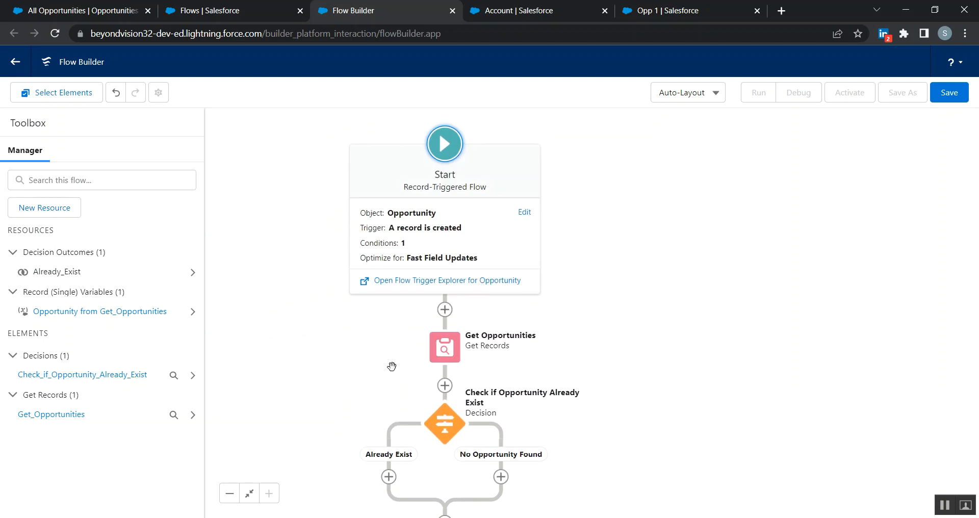
{"action": "left_click", "coordinate": [360, 387]}
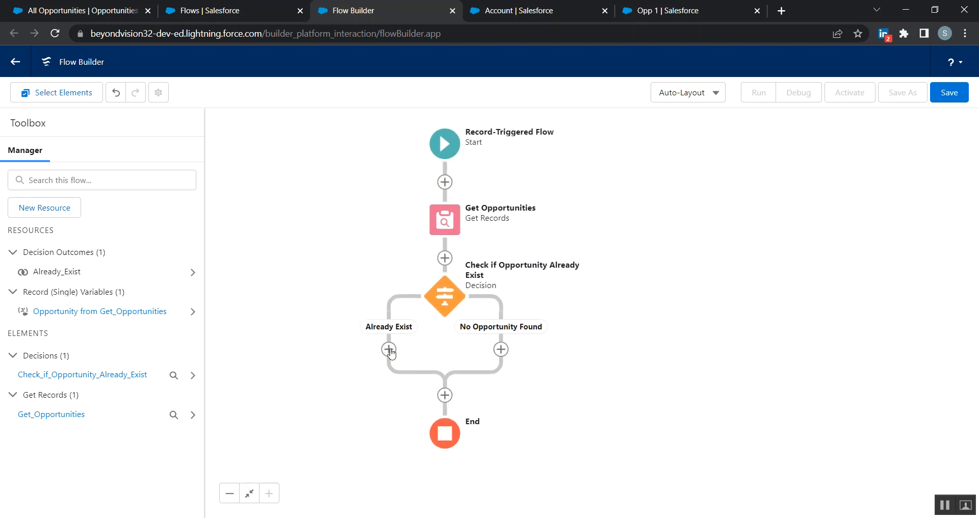
{"action": "left_click", "coordinate": [389, 349]}
{"action": "scroll", "coordinate": [357, 438], "scroll_direction": "down", "scroll_amount": 2}
{"action": "left_click", "coordinate": [365, 439]}
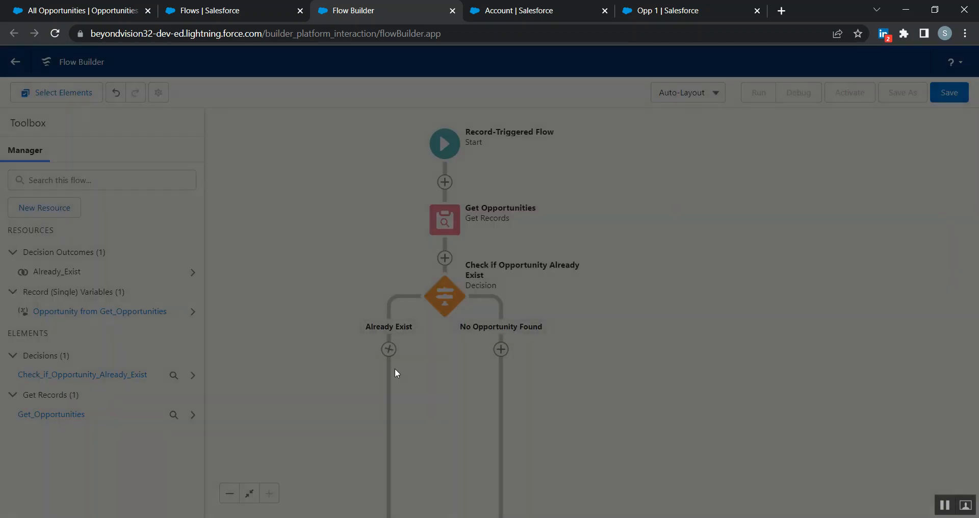
{"action": "type", "text": "A"}
{"action": "key", "text": "Caps_Lock"}
{"action": "type", "text": "ssign C"}
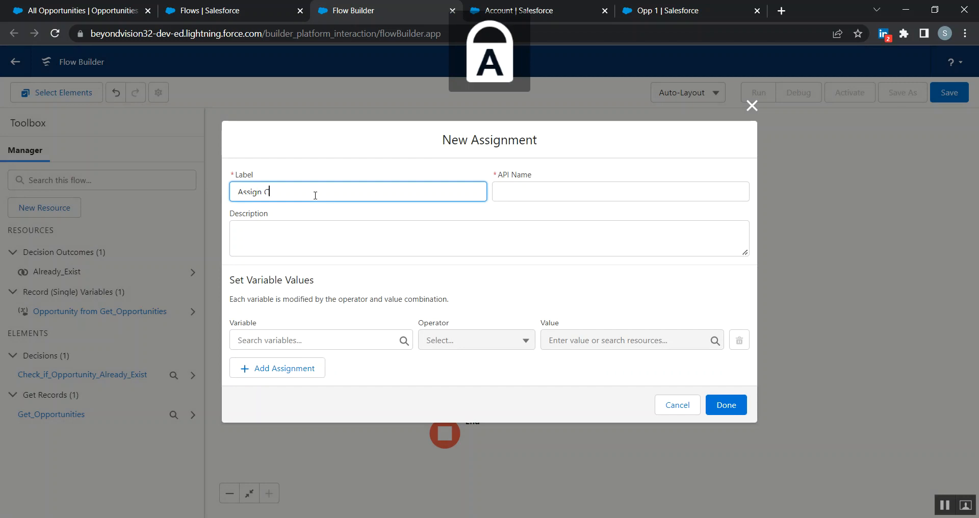
{"action": "type", "text": "heckbox"}
{"action": "key", "text": "Caps_Lock"}
{"action": "type", "text": "F"}
{"action": "key", "text": "Caps_Lock"}
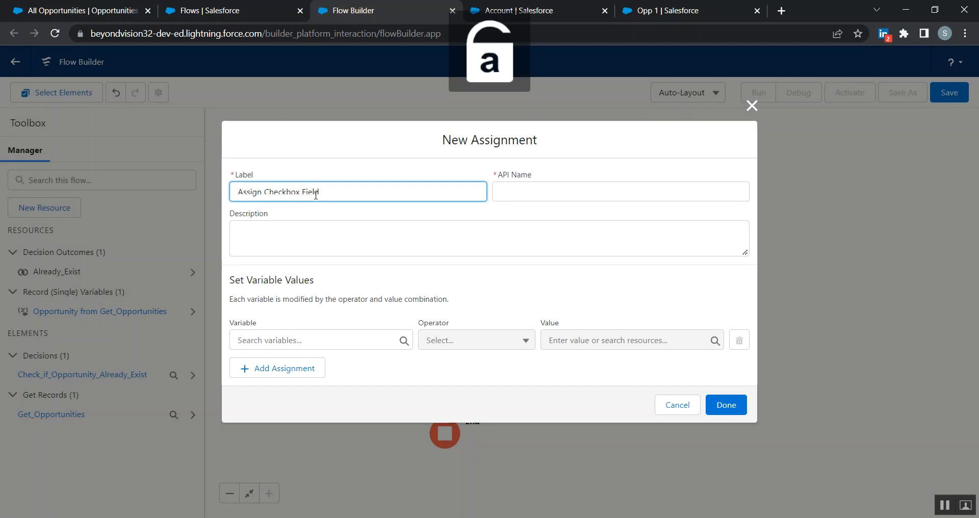
{"action": "left_click", "coordinate": [421, 278]}
Assign True to the triggering record's Flow Validation field with the Equals operator, and finish the assignment
{"action": "left_click", "coordinate": [299, 340]}
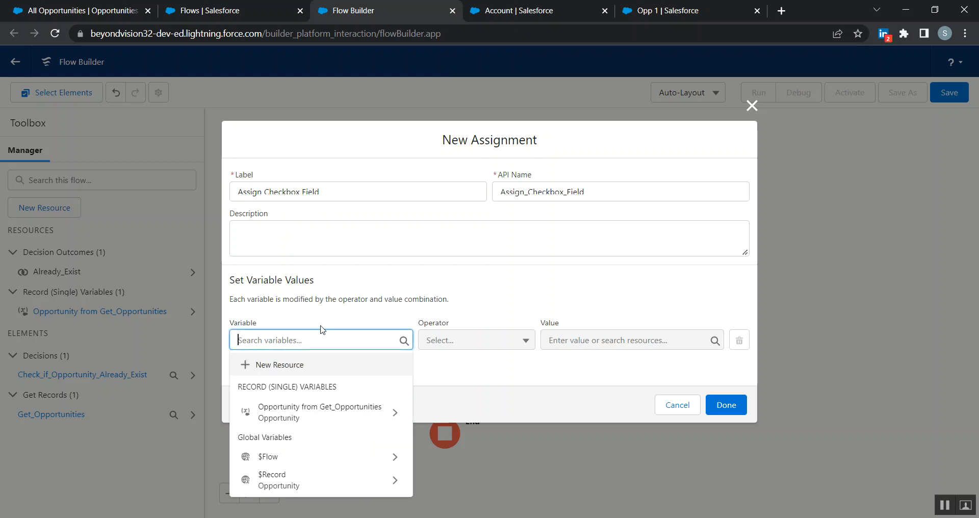
{"action": "type", "text": "rec"}
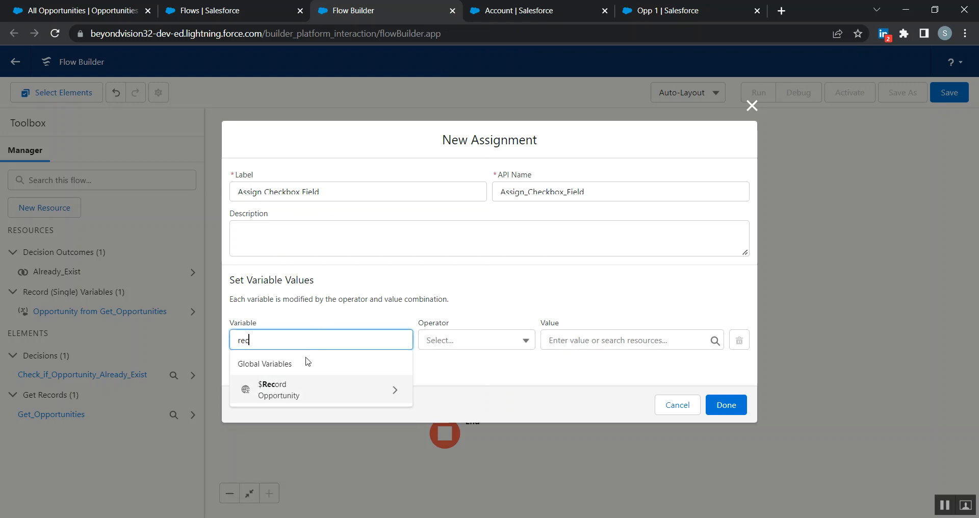
{"action": "left_click", "coordinate": [288, 392]}
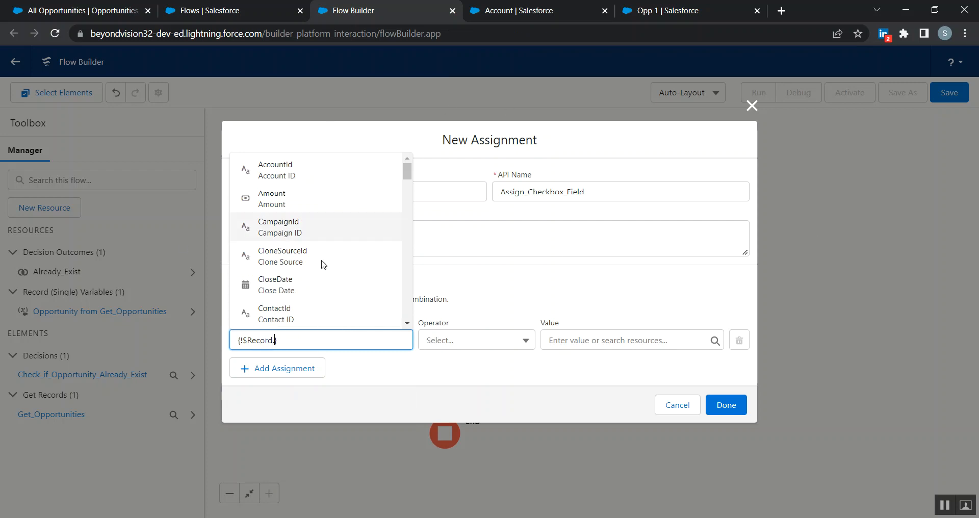
{"action": "type", "text": "flow"}
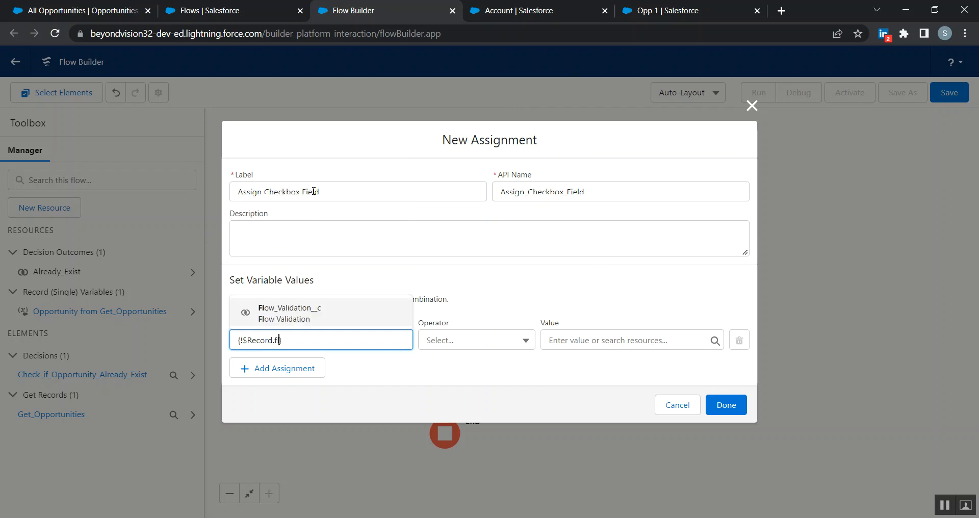
{"action": "left_click", "coordinate": [322, 312]}
{"action": "left_click", "coordinate": [584, 341]}
{"action": "type", "text": "true"}
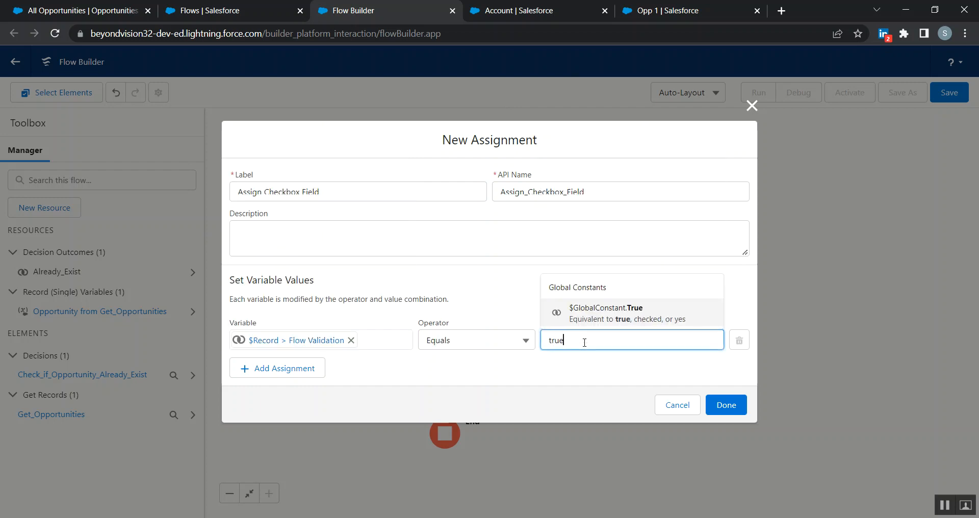
{"action": "left_click", "coordinate": [572, 312]}
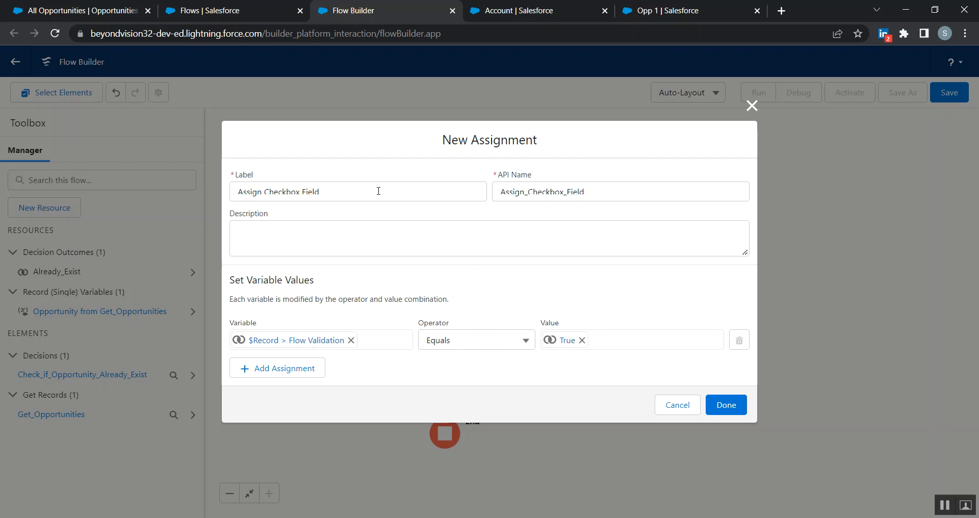
{"action": "left_click", "coordinate": [537, 7]}
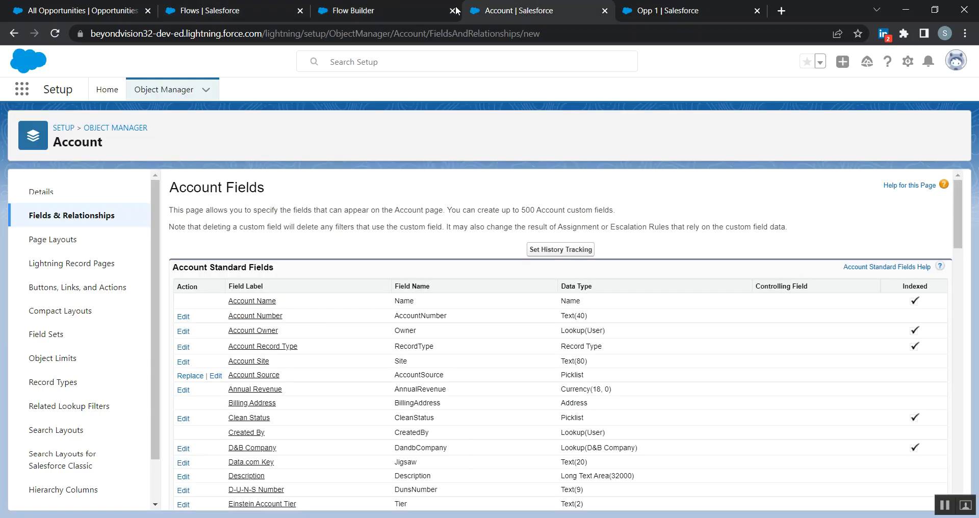
{"action": "left_click", "coordinate": [357, 10]}
{"action": "left_click", "coordinate": [250, 11]}
{"action": "left_click", "coordinate": [358, 7]}
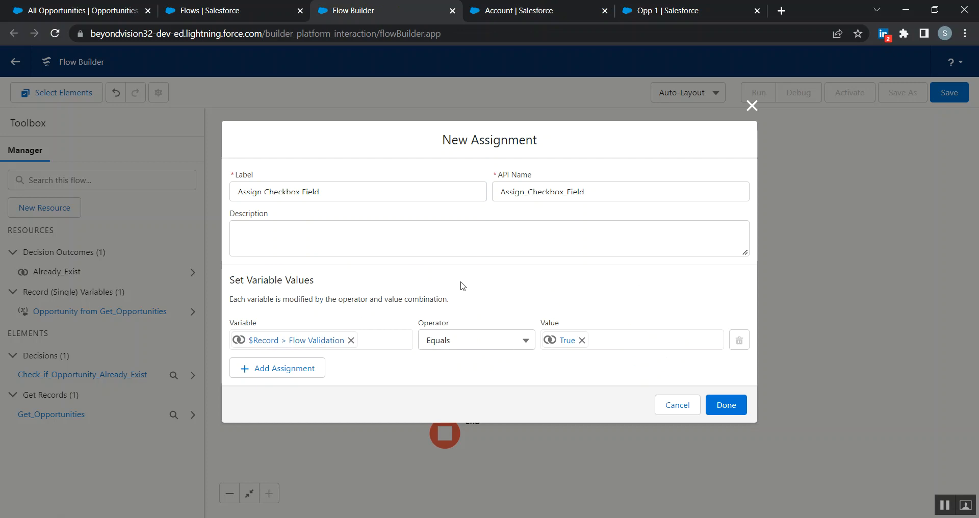
{"action": "left_click", "coordinate": [740, 406]}
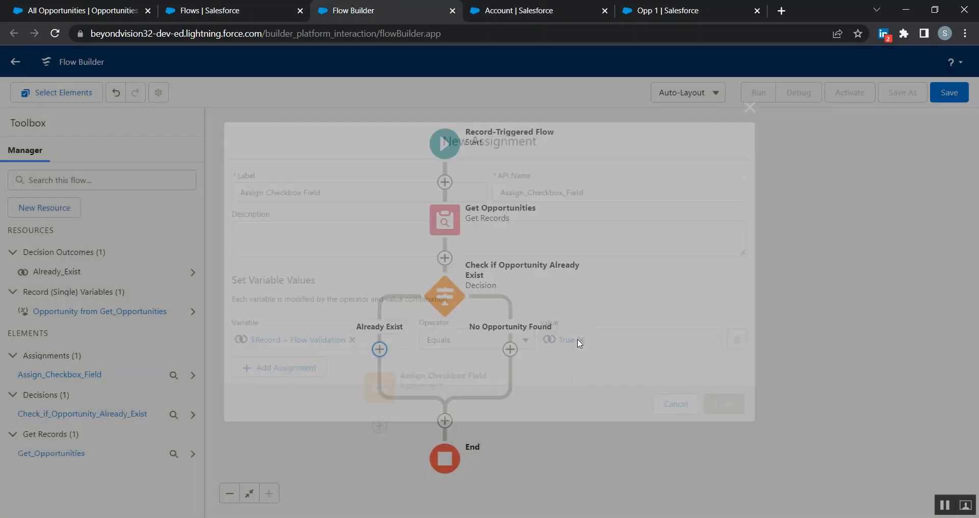
Save the flow with the label Allow Only One Open Opportunity Per Account and activate it
{"action": "left_click", "coordinate": [949, 93]}
{"action": "type", "text": "Validat"}
{"action": "key", "text": "BackSpace"}
{"action": "key", "text": "BackSpace"}
{"action": "key", "text": "BackSpace"}
{"action": "key", "text": "BackSpace"}
{"action": "key", "text": "BackSpace"}
{"action": "key", "text": "BackSpace"}
{"action": "key", "text": "BackSpace"}
{"action": "type", "text": "Allow Only"}
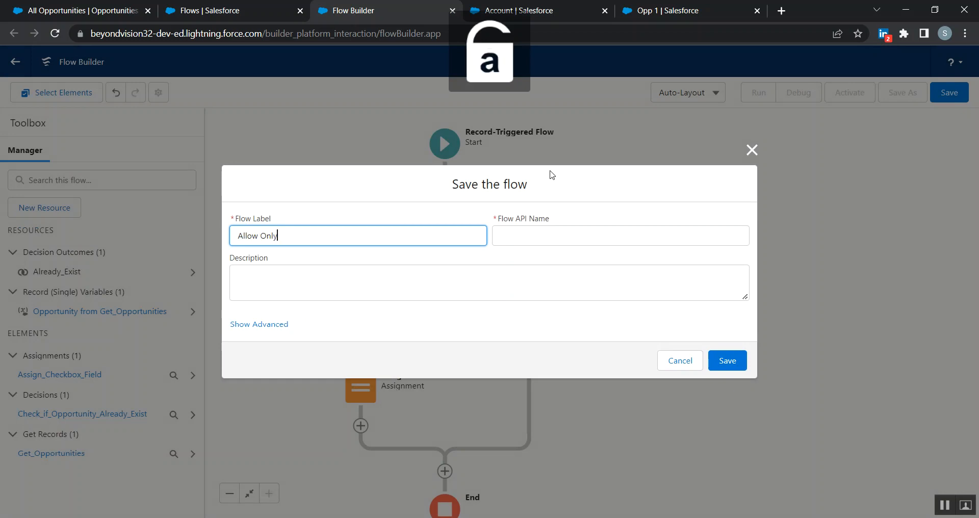
{"action": "type", "text": " One Open O"}
{"action": "key", "text": "Caps_Lock"}
{"action": "type", "text": "pp"}
{"action": "key", "text": "BackSpace"}
{"action": "key", "text": "Caps_Lock"}
{"action": "type", "text": "O"}
{"action": "key", "text": "Caps_Lock"}
{"action": "type", "text": "pportunity"}
{"action": "key", "text": "Caps_Lock"}
{"action": "type", "text": "P"}
{"action": "key", "text": "Caps_Lock"}
{"action": "type", "text": "er Account"}
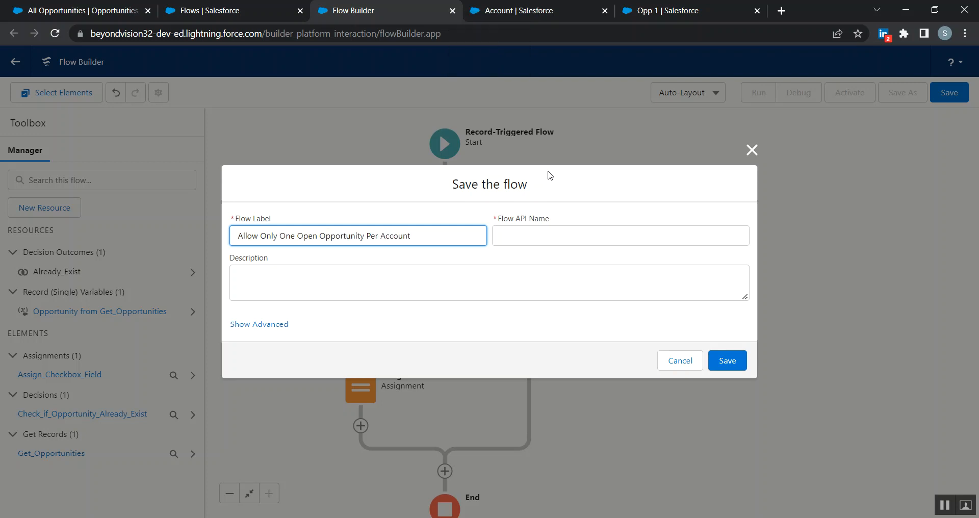
{"action": "left_click", "coordinate": [551, 177]}
{"action": "left_click", "coordinate": [727, 360]}
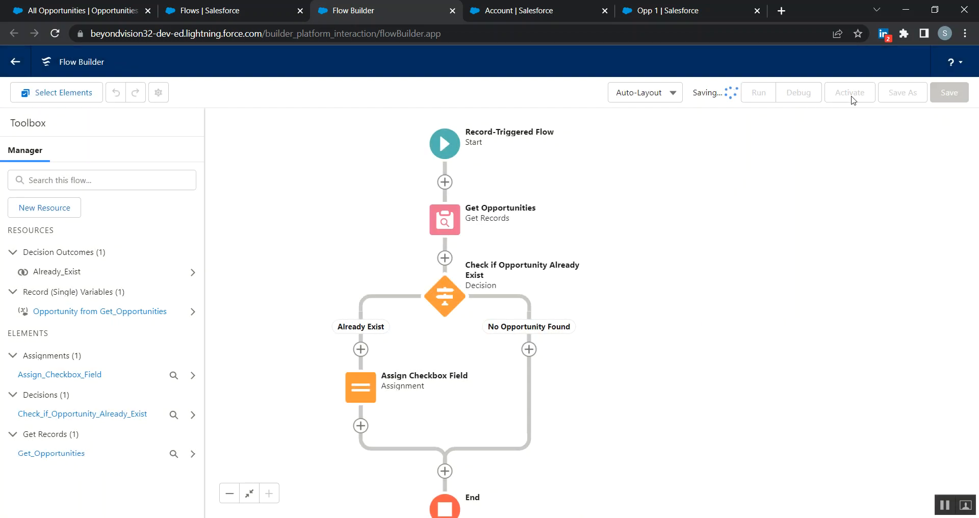
{"action": "left_click", "coordinate": [850, 95]}
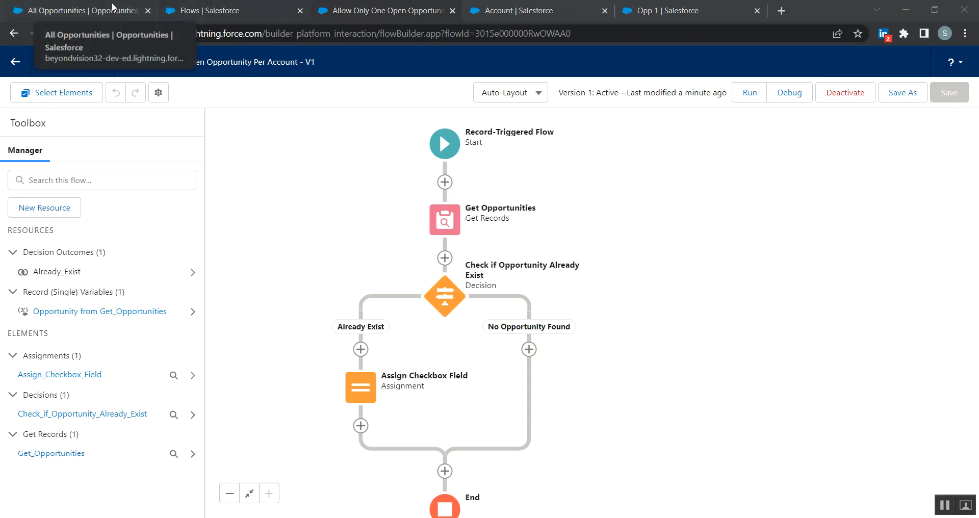
Open the All Opportunities list and check the stage and account of Opp 1
{"action": "left_click", "coordinate": [82, 11]}
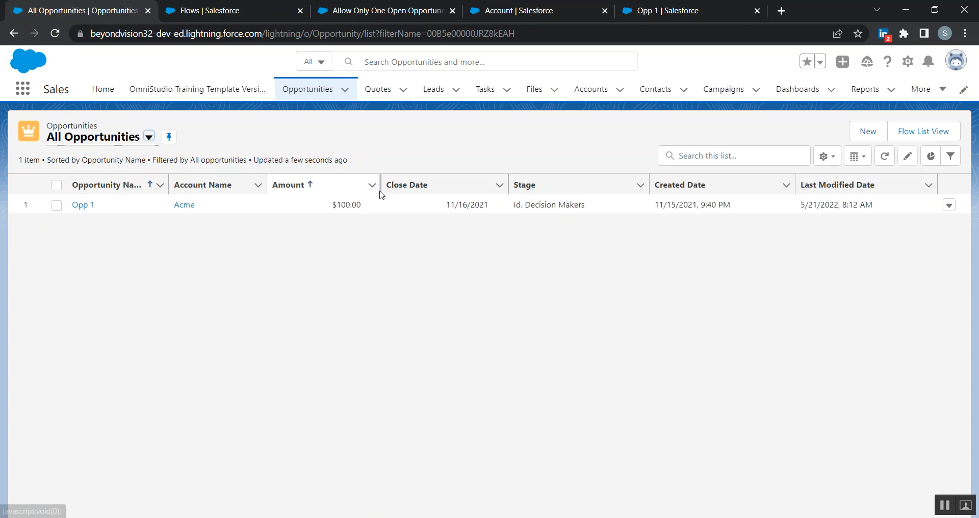
{"action": "mouse_move", "coordinate": [514, 207]}
{"action": "left_mouse_down"}
{"action": "mouse_move", "coordinate": [586, 205]}
{"action": "mouse_move", "coordinate": [514, 206]}
{"action": "left_mouse_up"}
{"action": "left_click", "coordinate": [571, 206]}
{"action": "left_click", "coordinate": [560, 145]}
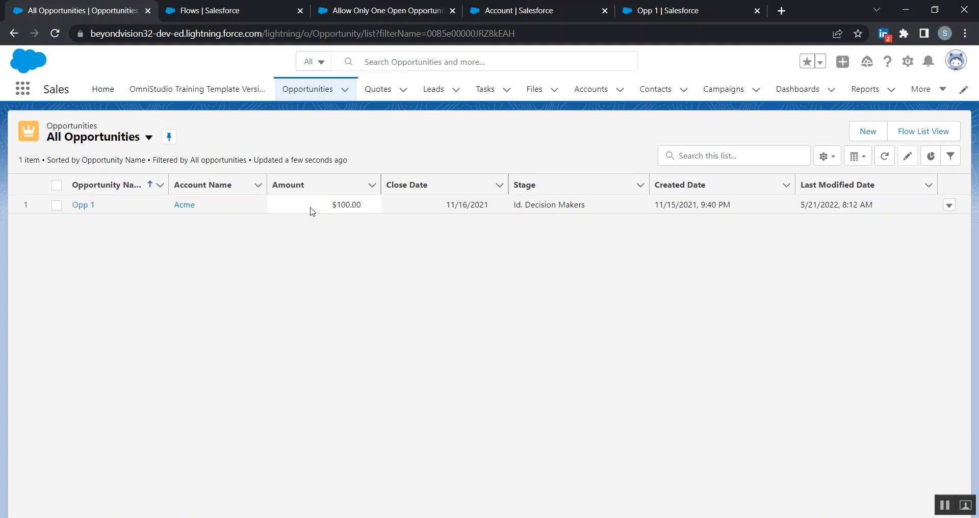
{"action": "left_click", "coordinate": [201, 212]}
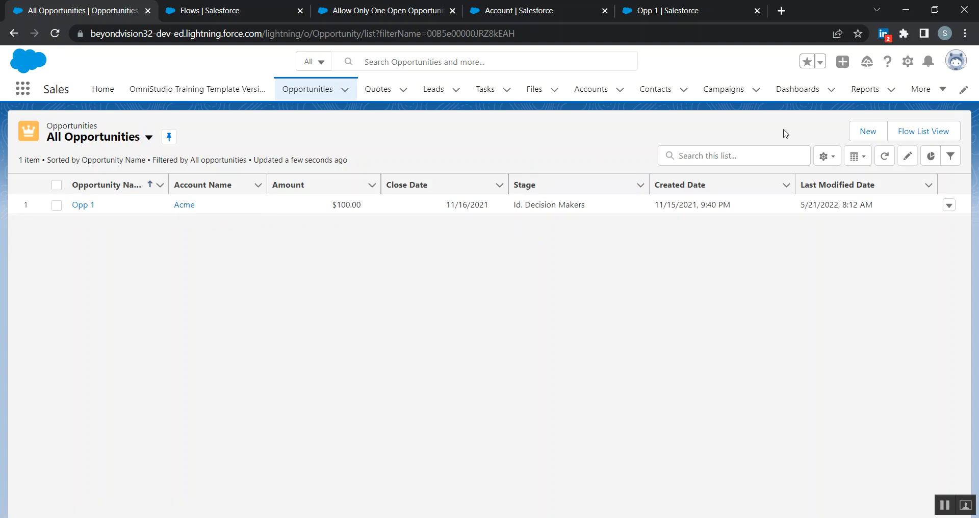
Start a new opportunity named abc with an amount of $1.00 and a close date of 5/21/2022
{"action": "left_click", "coordinate": [857, 132]}
{"action": "left_click", "coordinate": [551, 173]}
{"action": "type", "text": "1"}
{"action": "left_click", "coordinate": [356, 245]}
{"action": "type", "text": "abc"}
{"action": "left_click", "coordinate": [437, 200]}
{"action": "left_click", "coordinate": [540, 210]}
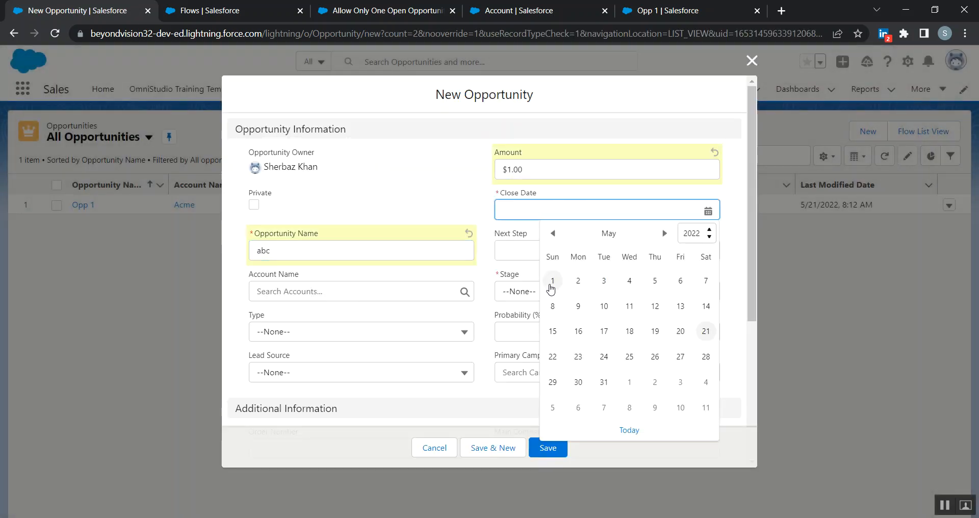
{"action": "left_click", "coordinate": [697, 328]}
Set the new opportunity's account to Acme and its stage to Needs Analysis, and try to save it
{"action": "left_click", "coordinate": [305, 293]}
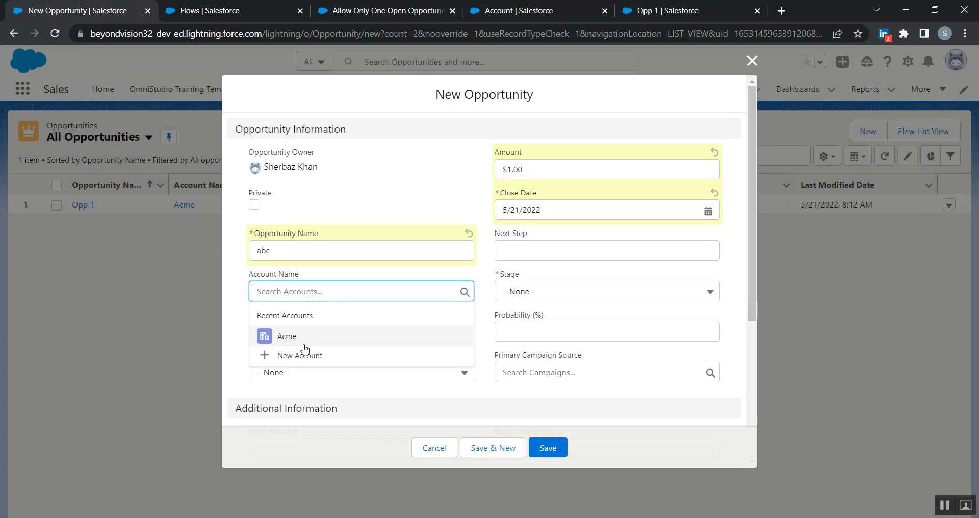
{"action": "left_click", "coordinate": [300, 346]}
{"action": "left_click", "coordinate": [541, 293]}
{"action": "left_click", "coordinate": [556, 379]}
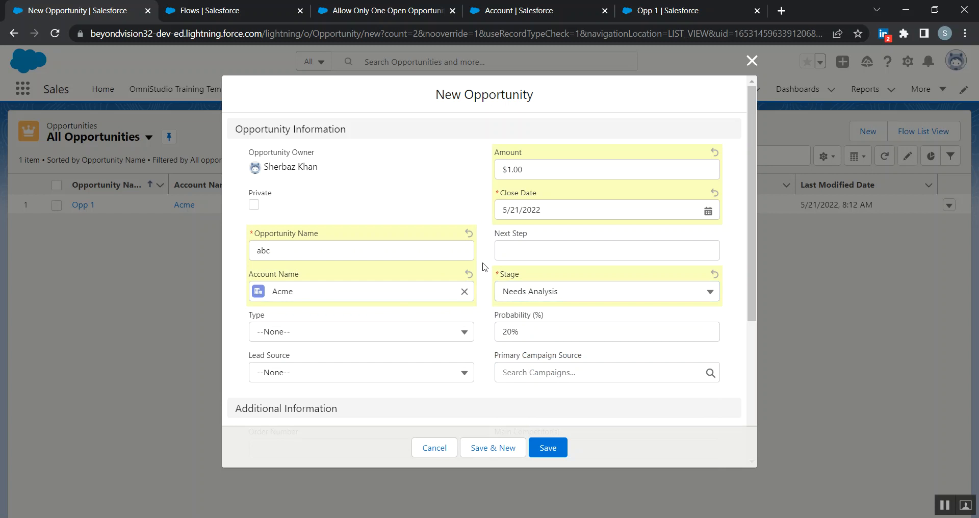
{"action": "left_click", "coordinate": [547, 449]}
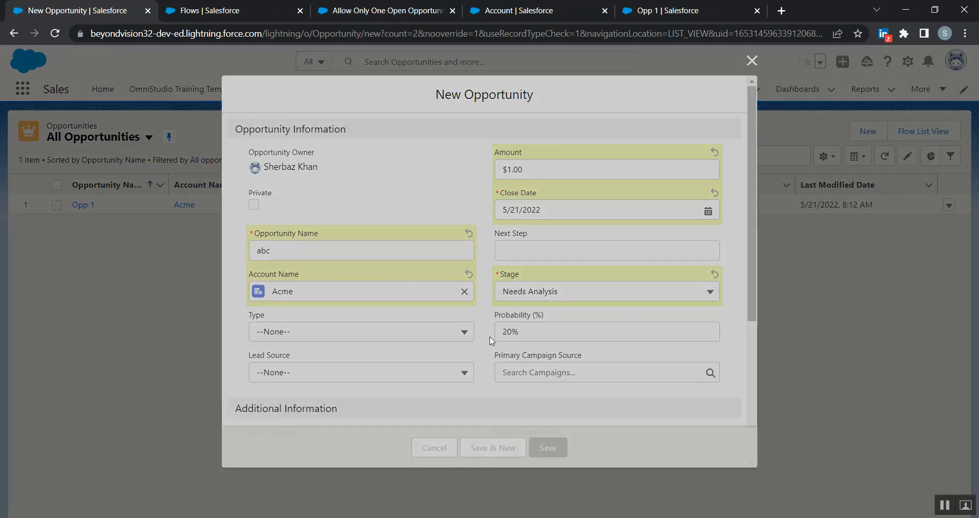
Read the validation error on the new opportunity form, dismiss it and cancel the record
{"action": "left_click_drag", "start_coordinate": [348, 355], "coordinate": [504, 420]}
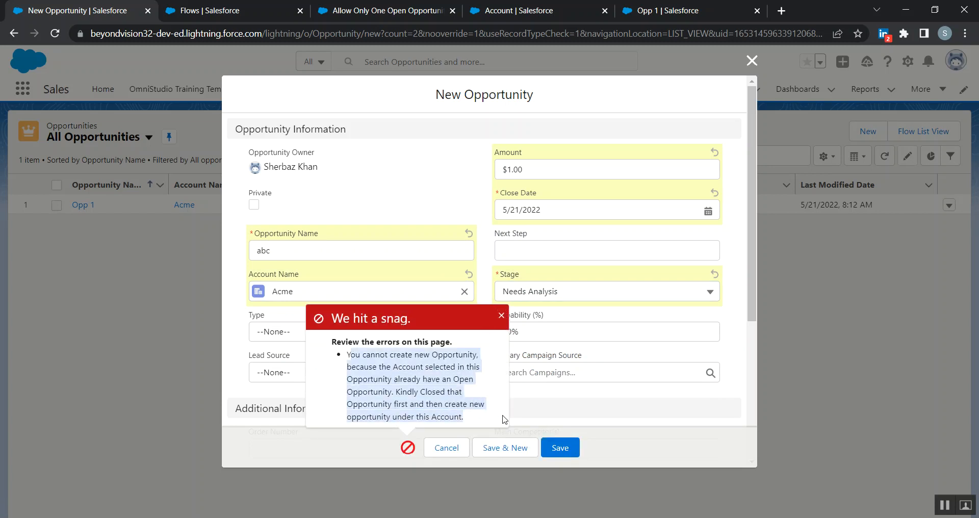
{"action": "left_click", "coordinate": [424, 380]}
{"action": "mouse_move", "coordinate": [348, 355]}
{"action": "left_mouse_down"}
{"action": "mouse_move", "coordinate": [482, 378]}
{"action": "mouse_move", "coordinate": [472, 423]}
{"action": "mouse_move", "coordinate": [348, 357]}
{"action": "left_mouse_up"}
{"action": "left_click", "coordinate": [501, 315]}
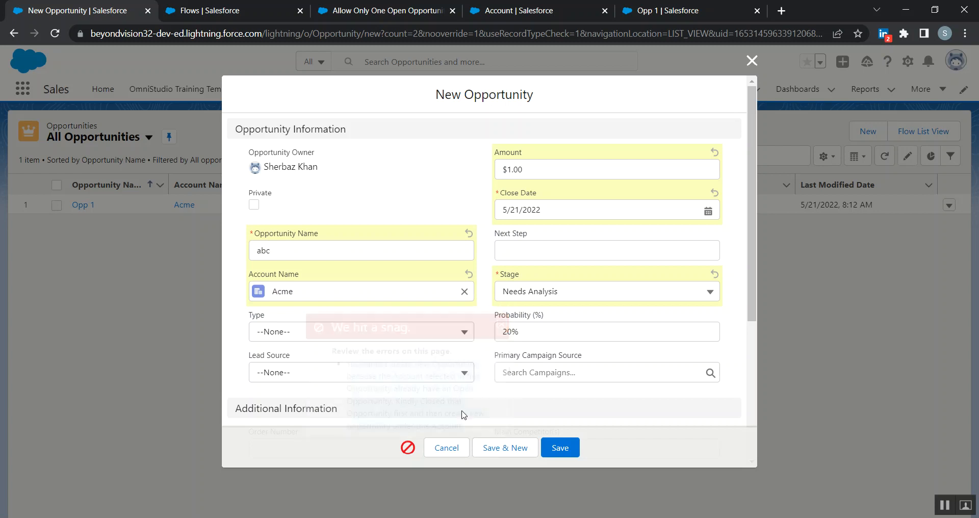
{"action": "left_click", "coordinate": [447, 448]}
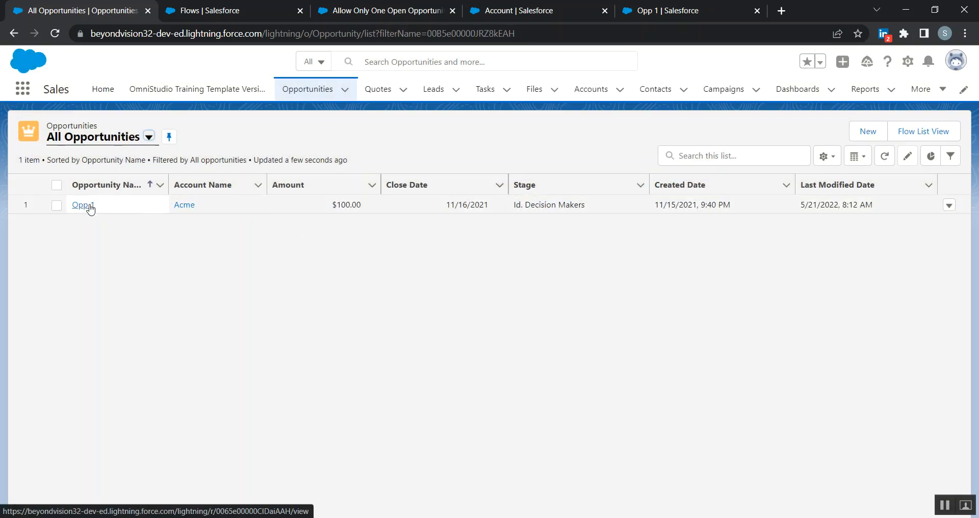
Open the Opp 1 record, change its stage to Closed Won and save it
{"action": "left_click", "coordinate": [89, 205]}
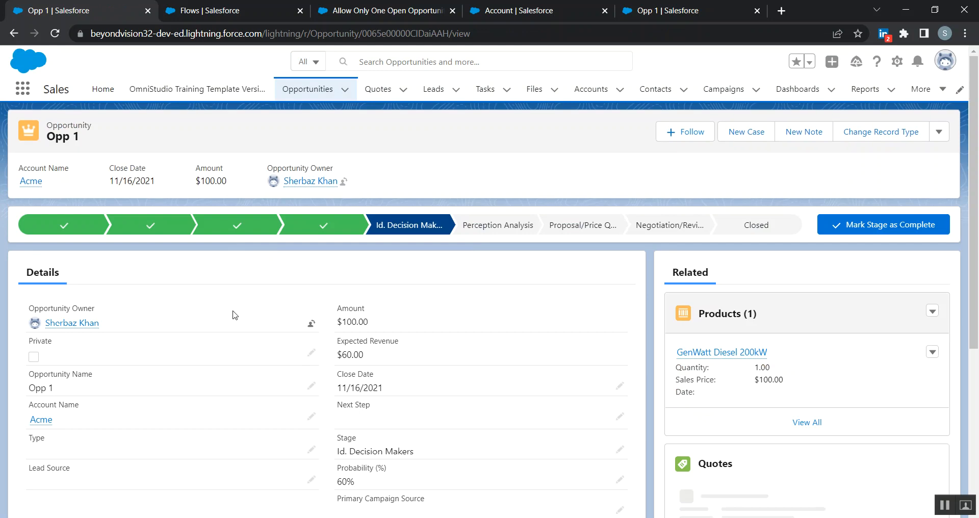
{"action": "scroll", "coordinate": [153, 285], "scroll_direction": "down", "scroll_amount": 1}
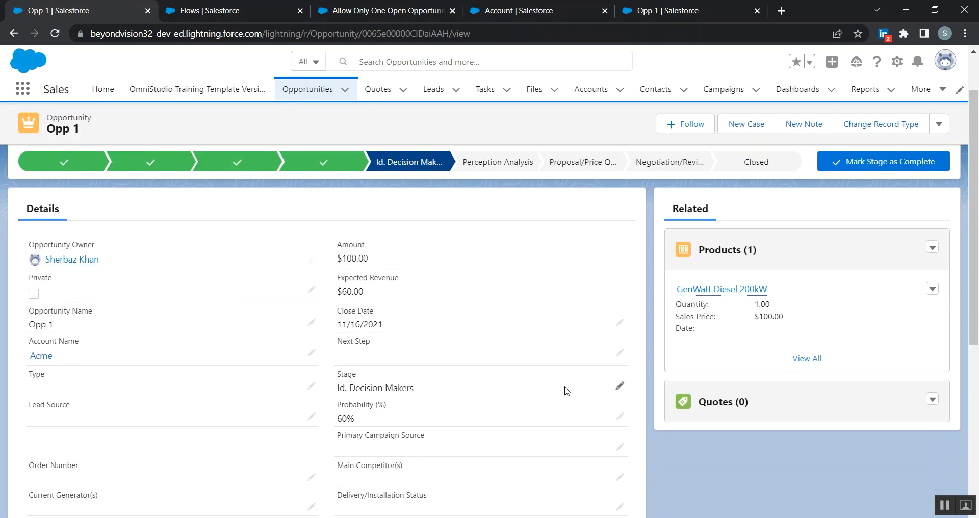
{"action": "left_click", "coordinate": [617, 387]}
{"action": "left_click", "coordinate": [413, 417]}
{"action": "scroll", "coordinate": [408, 370], "scroll_direction": "down", "scroll_amount": 2}
{"action": "left_click", "coordinate": [408, 370]}
{"action": "left_click", "coordinate": [350, 498]}
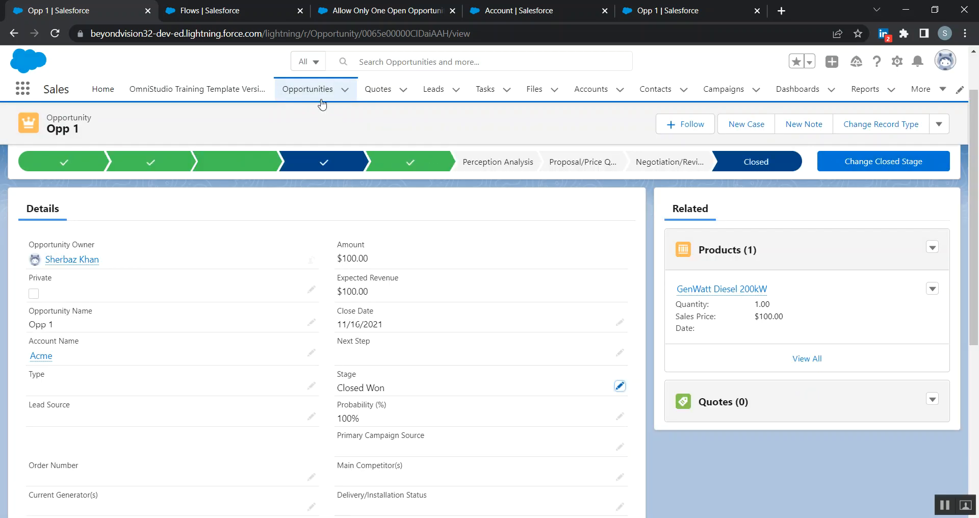
Return to the All Opportunities list and check the stage of Opp 1
{"action": "left_click", "coordinate": [316, 91]}
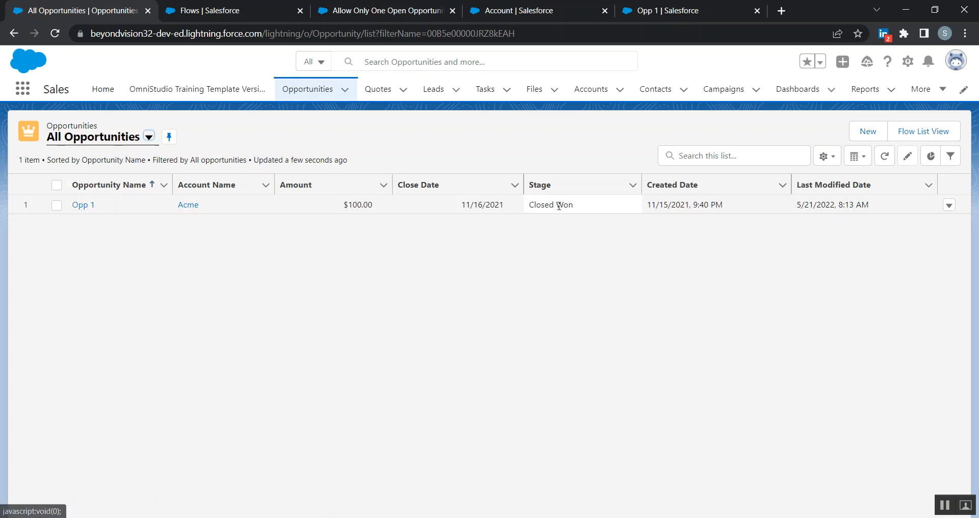
{"action": "left_click_drag", "start_coordinate": [530, 206], "coordinate": [584, 211]}
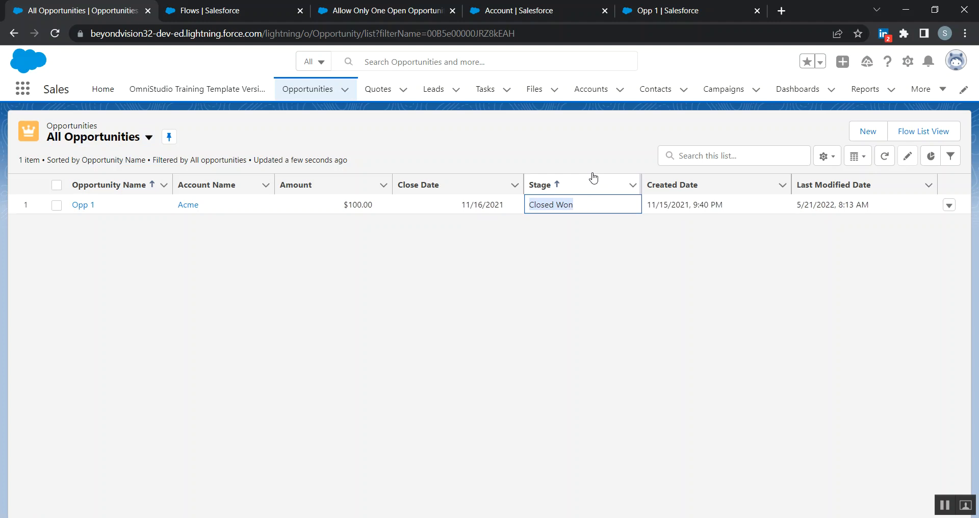
{"action": "left_click", "coordinate": [594, 140]}
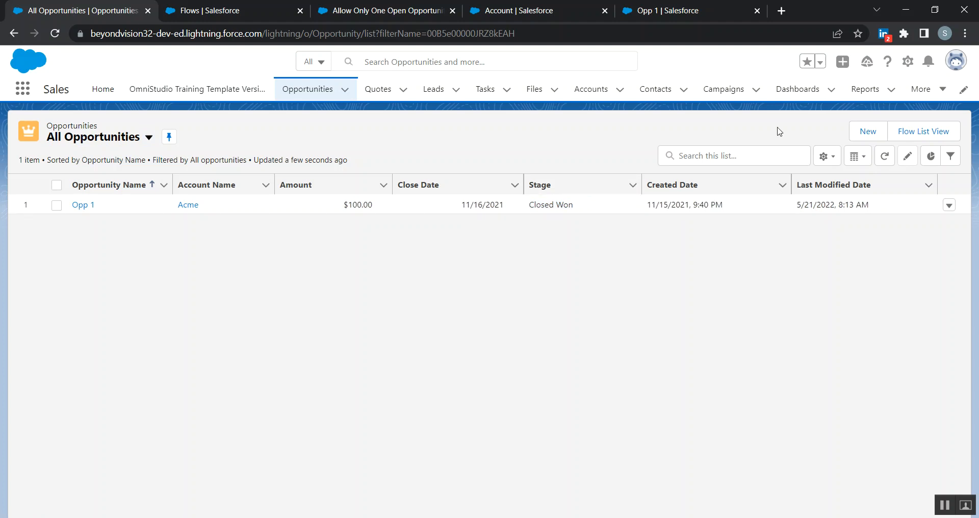
Create another opportunity named abc with an amount of $1.00 and a close date of 5/21/2022
{"action": "left_click", "coordinate": [867, 134]}
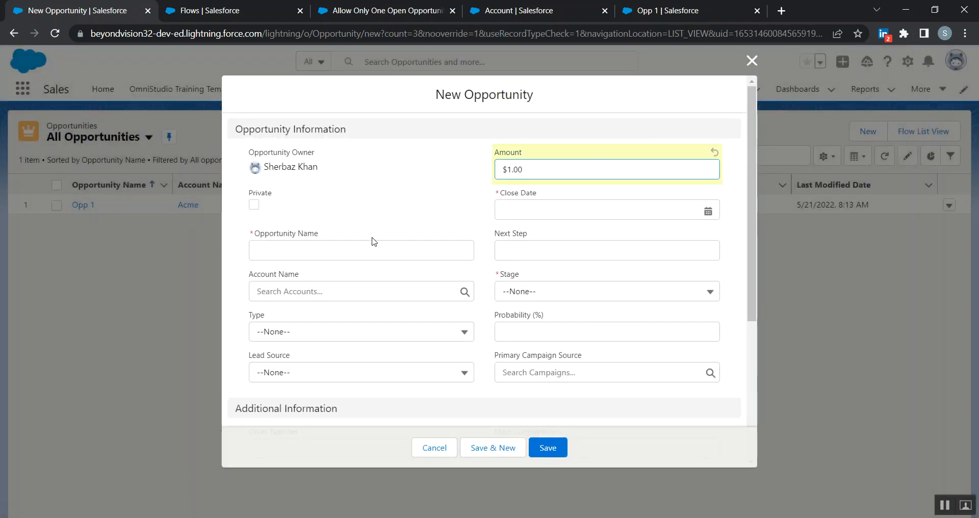
{"action": "left_click", "coordinate": [361, 251]}
{"action": "type", "text": "abc"}
{"action": "left_click", "coordinate": [562, 246]}
{"action": "left_click", "coordinate": [574, 211]}
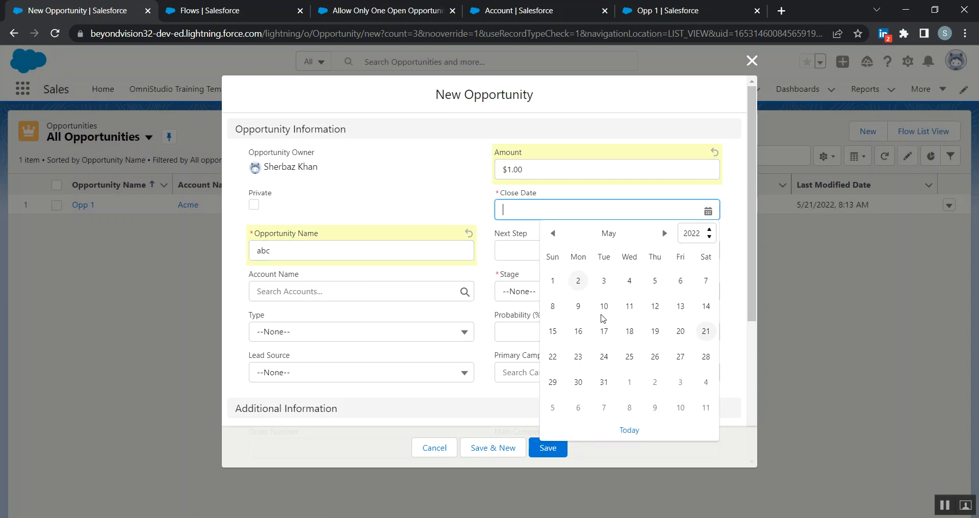
{"action": "left_click", "coordinate": [706, 333]}
Set the opportunity's stage to Prospecting and its account to Acme, and save the record
{"action": "left_click", "coordinate": [562, 291]}
{"action": "left_click", "coordinate": [557, 341]}
{"action": "left_click", "coordinate": [303, 292]}
{"action": "left_click", "coordinate": [293, 336]}
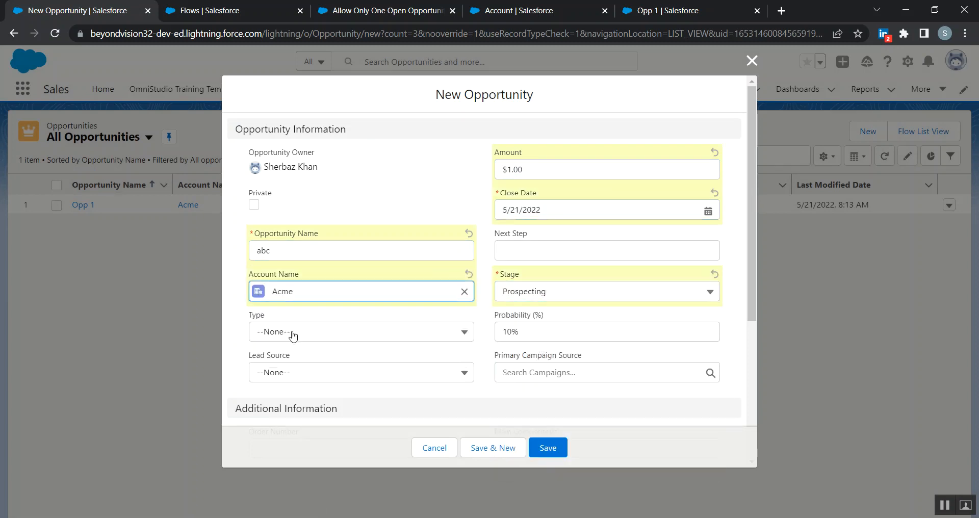
{"action": "double_click", "coordinate": [276, 292]}
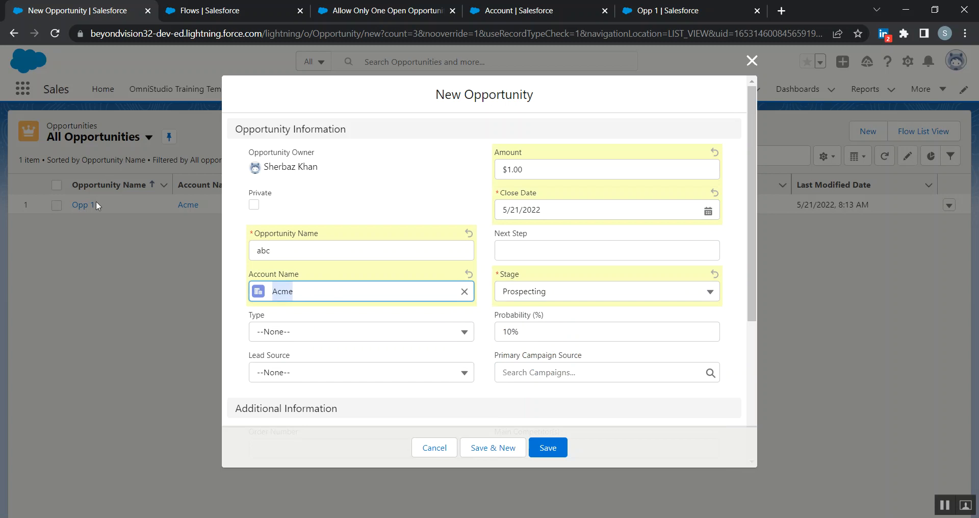
{"action": "left_click", "coordinate": [549, 449]}
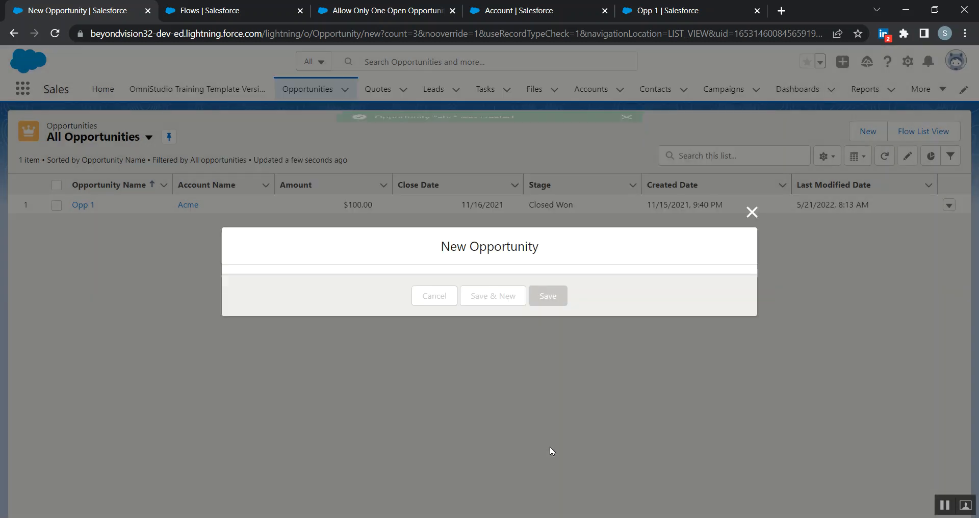